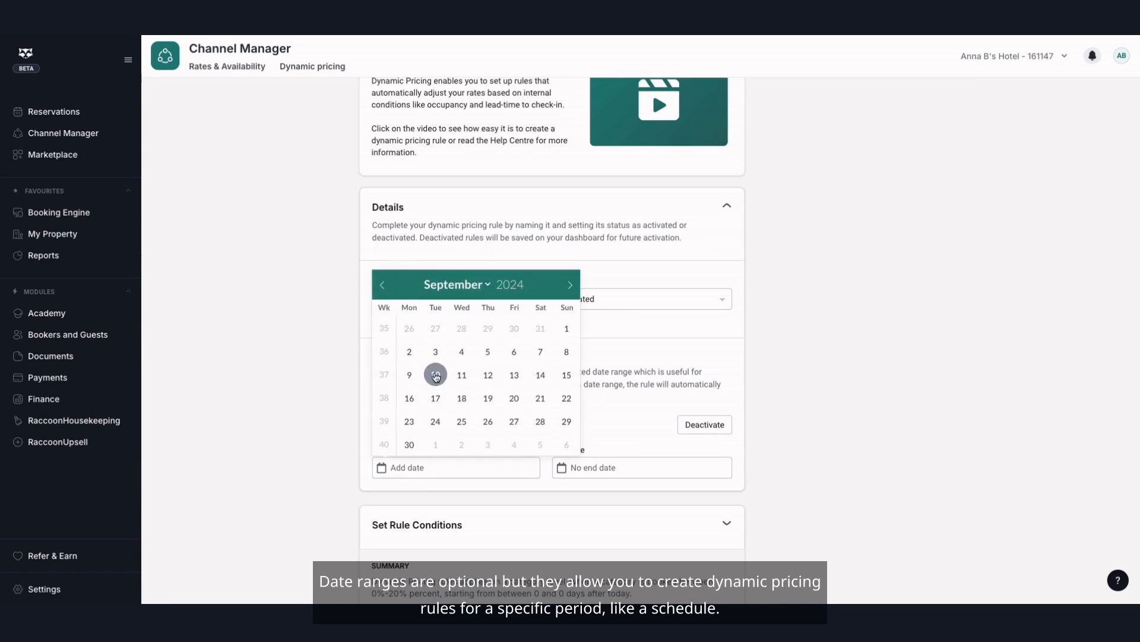
Step: Set the rule's date range from 10/09/2024 to 15/10/2024
{"action": "left_click", "coordinate": [436, 375]}
{"action": "left_click", "coordinate": [600, 467]}
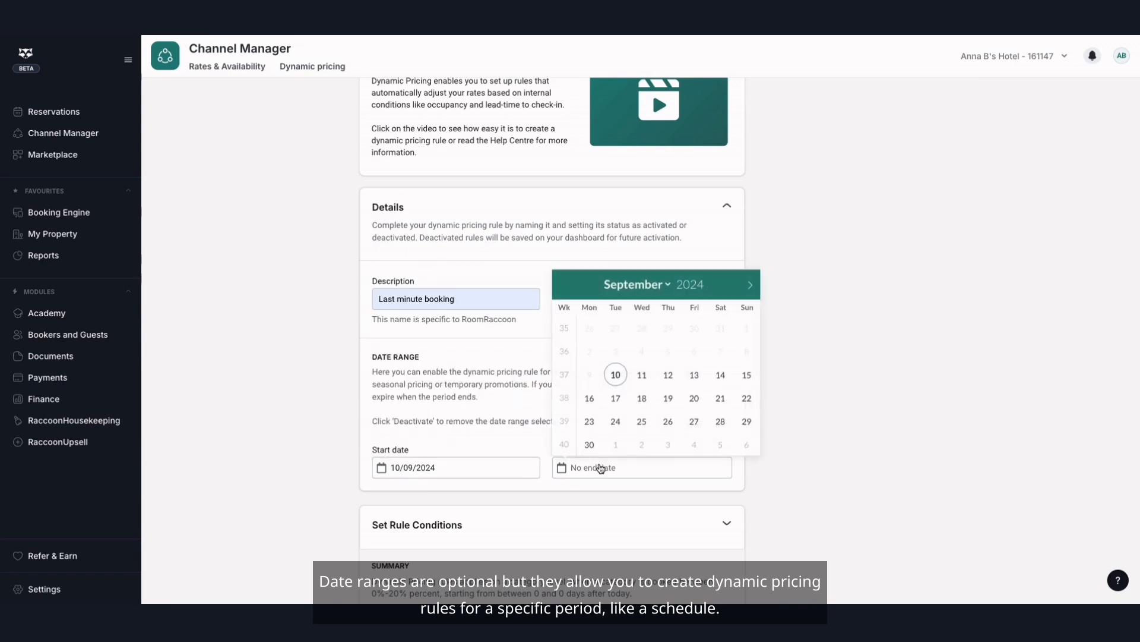
{"action": "left_click", "coordinate": [659, 286]}
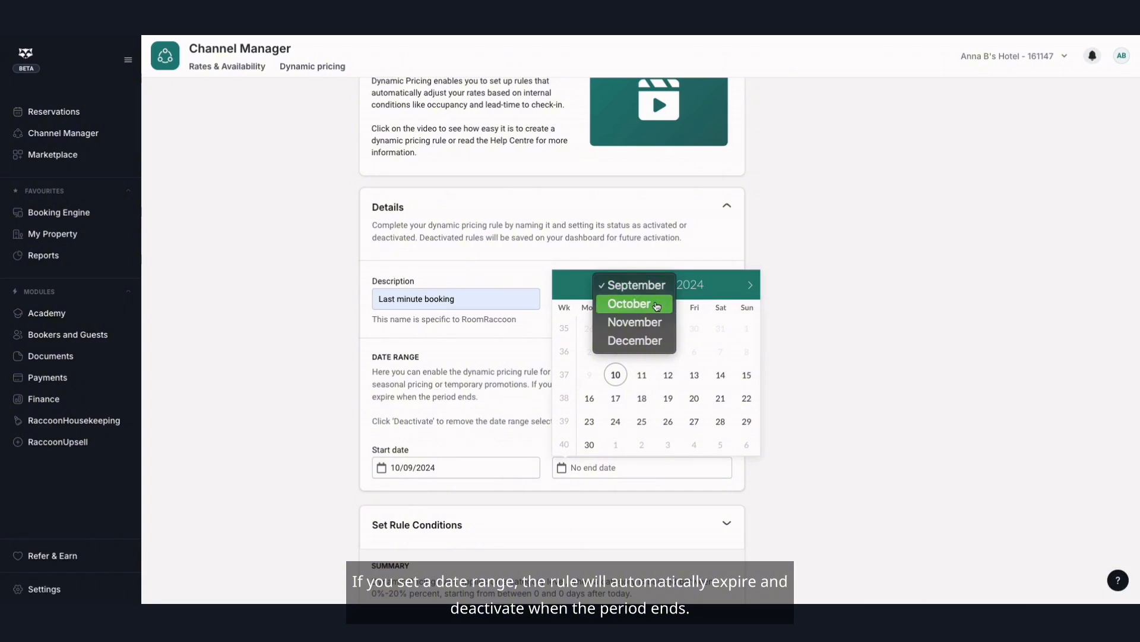
{"action": "left_click", "coordinate": [657, 304]}
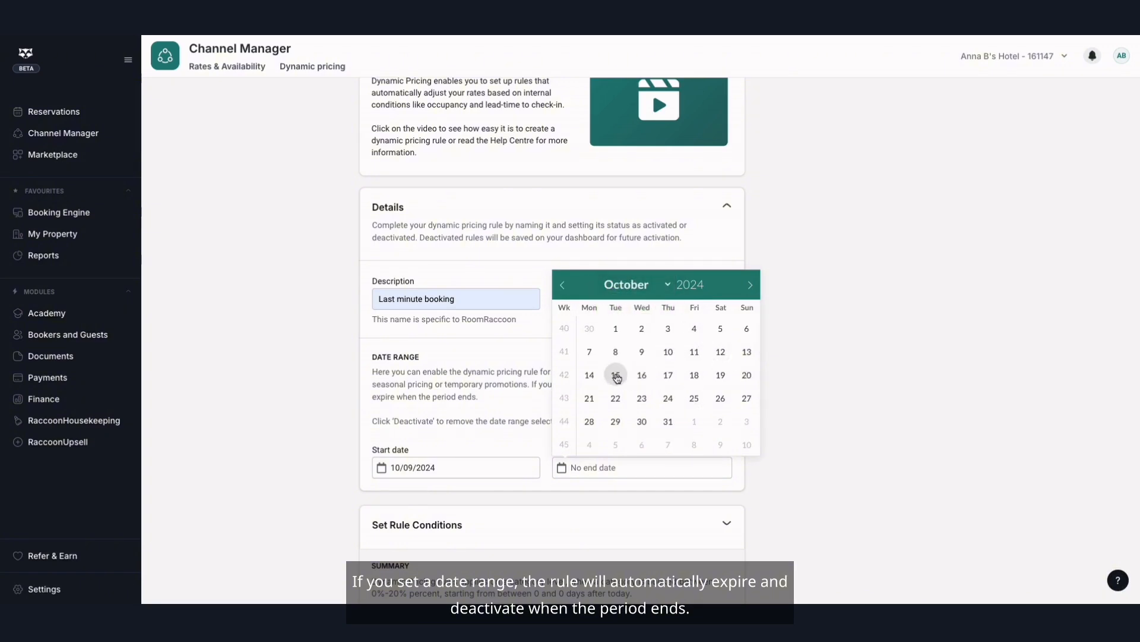
{"action": "left_click", "coordinate": [617, 377]}
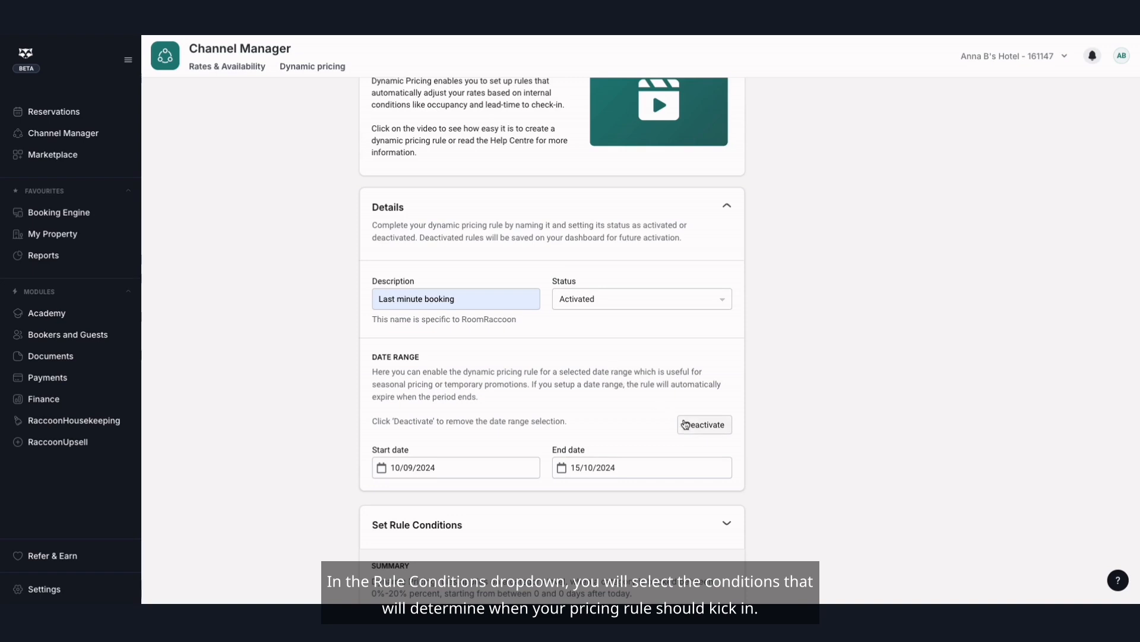
Step: Deactivate the rule's date range and expand the Set Rule Conditions section
{"action": "left_click", "coordinate": [685, 425]}
{"action": "scroll", "coordinate": [702, 430], "scroll_direction": "down", "scroll_amount": 3}
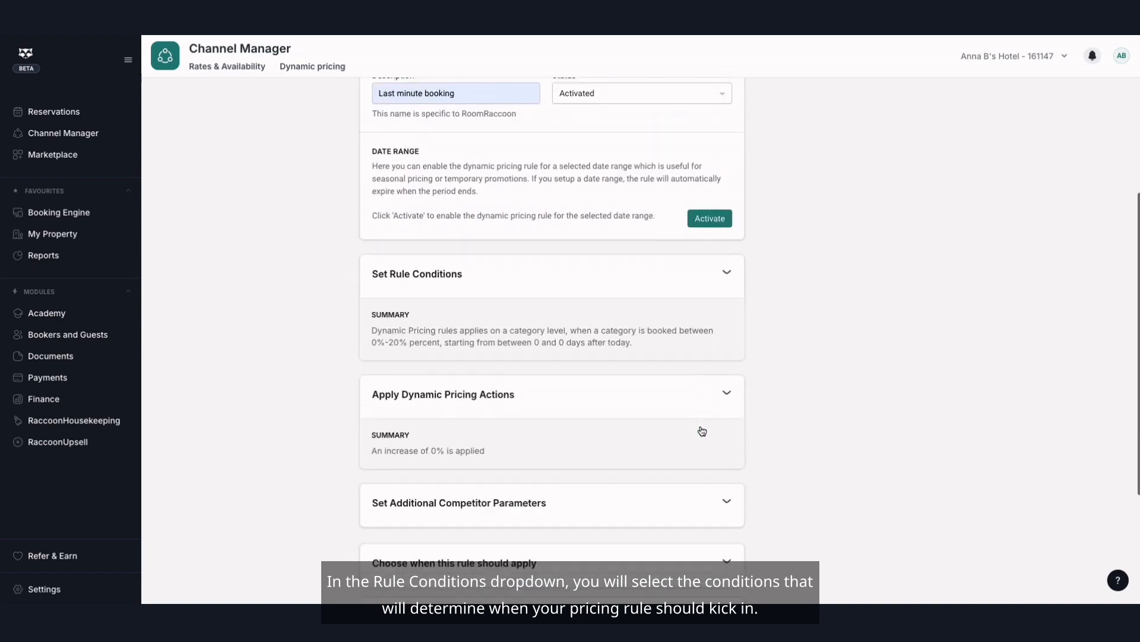
{"action": "scroll", "coordinate": [703, 430], "scroll_direction": "down", "scroll_amount": 1}
{"action": "left_click", "coordinate": [497, 197]}
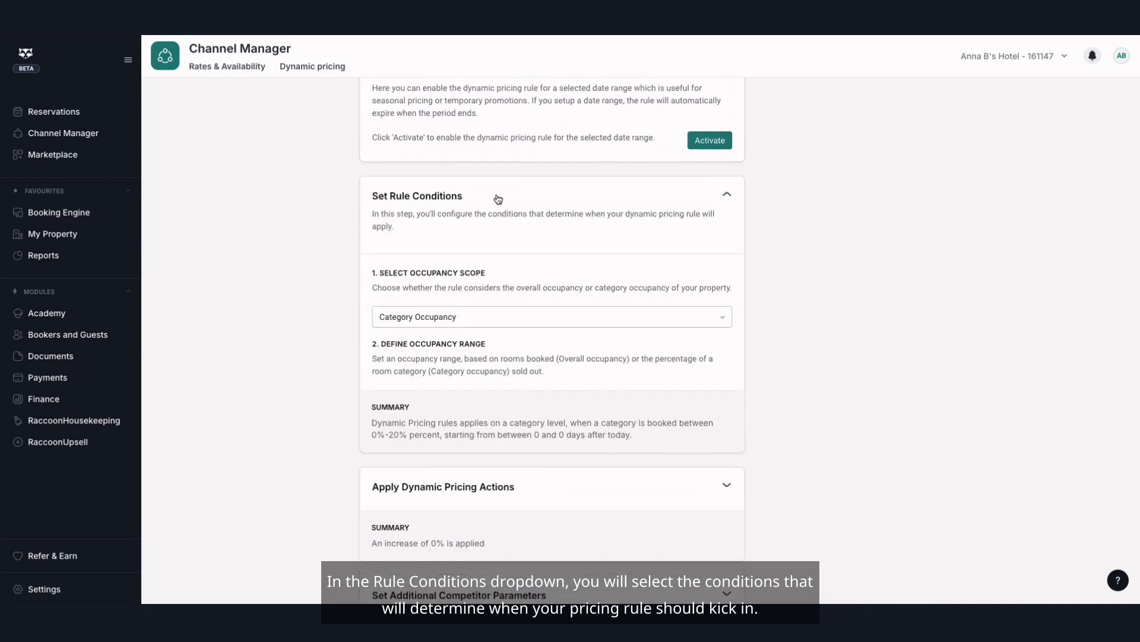
Step: Set the occupancy scope to Overall Occupancy with a range of 5 to 20 rooms booked
{"action": "scroll", "coordinate": [497, 198], "scroll_direction": "down", "scroll_amount": 1}
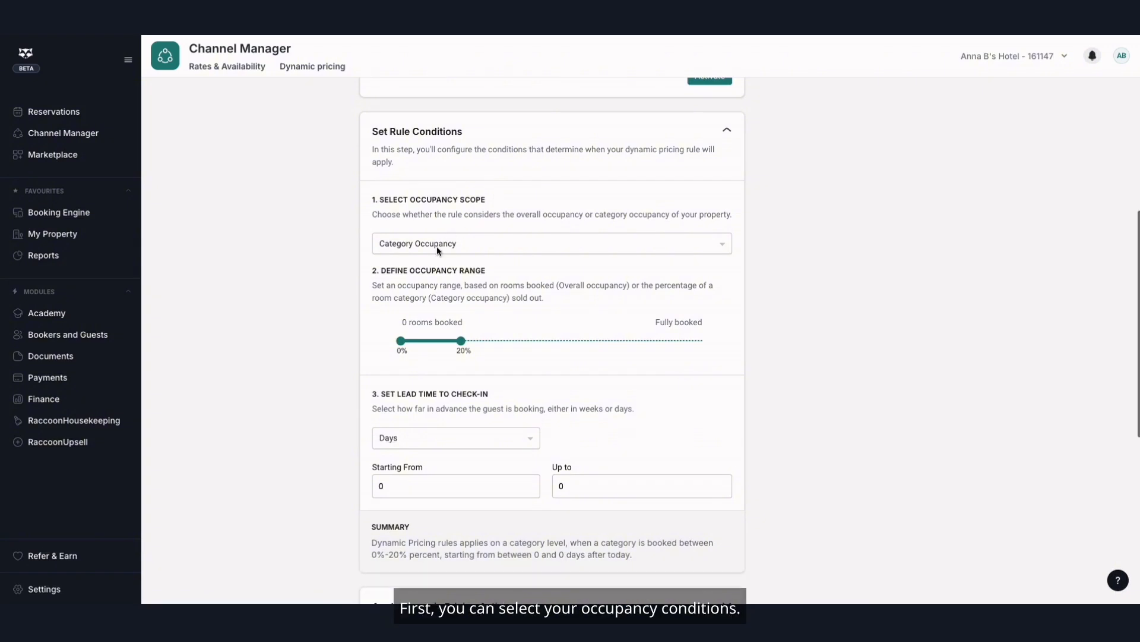
{"action": "left_click", "coordinate": [436, 246]}
{"action": "left_click", "coordinate": [437, 257]}
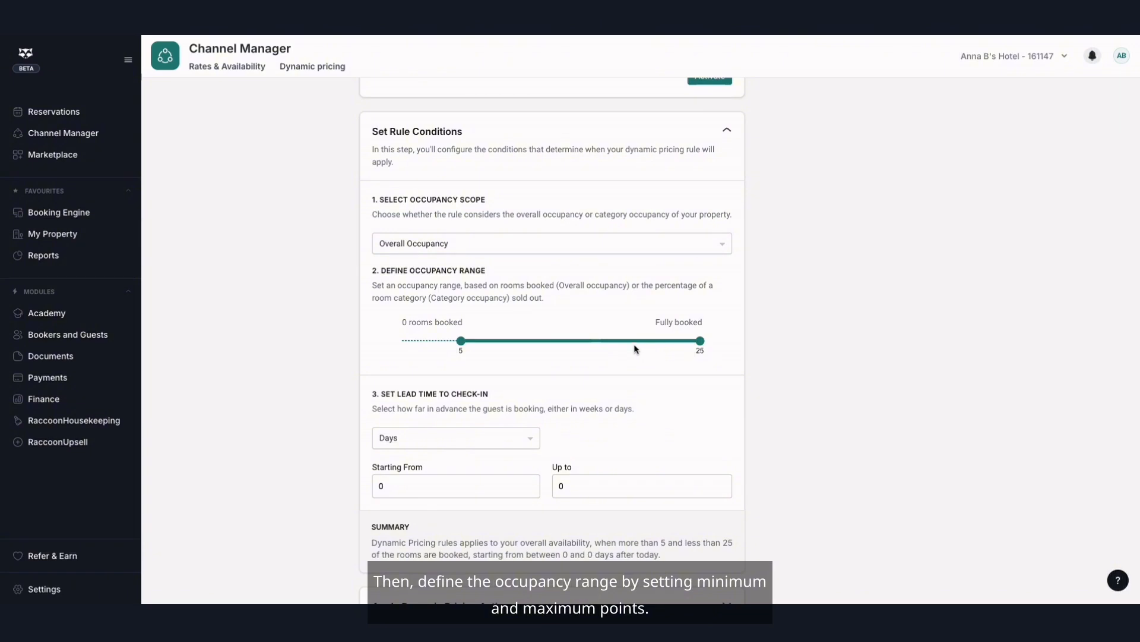
{"action": "left_click_drag", "start_coordinate": [699, 343], "coordinate": [639, 343]}
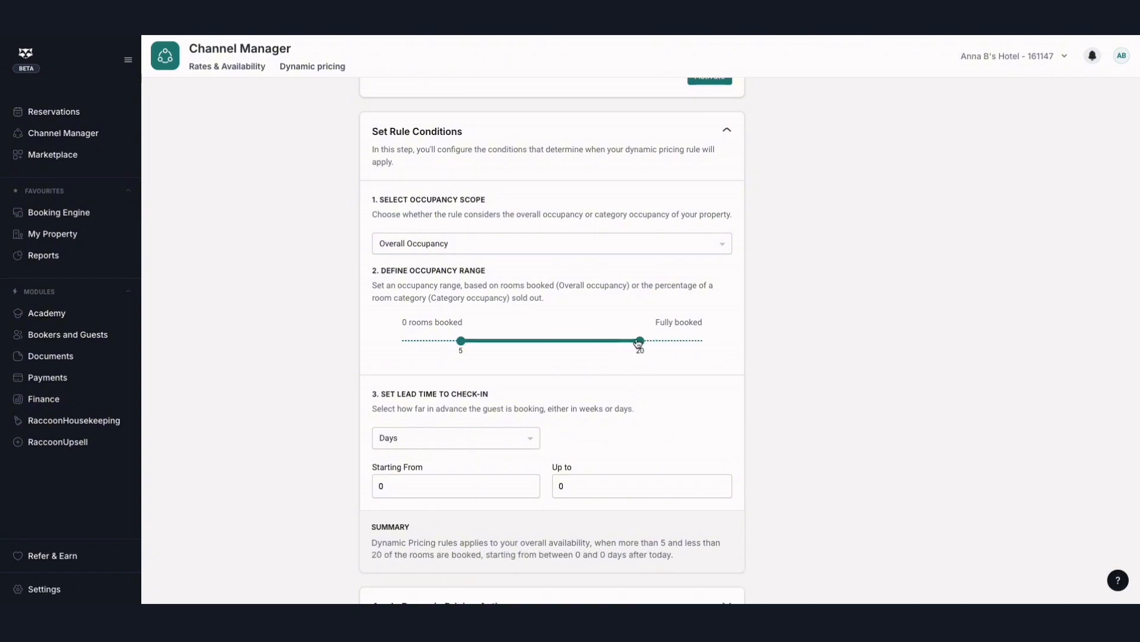
Step: Set the lead time to check-in in days, up to 7
{"action": "scroll", "coordinate": [562, 425], "scroll_direction": "down", "scroll_amount": 2}
{"action": "left_click", "coordinate": [468, 347]}
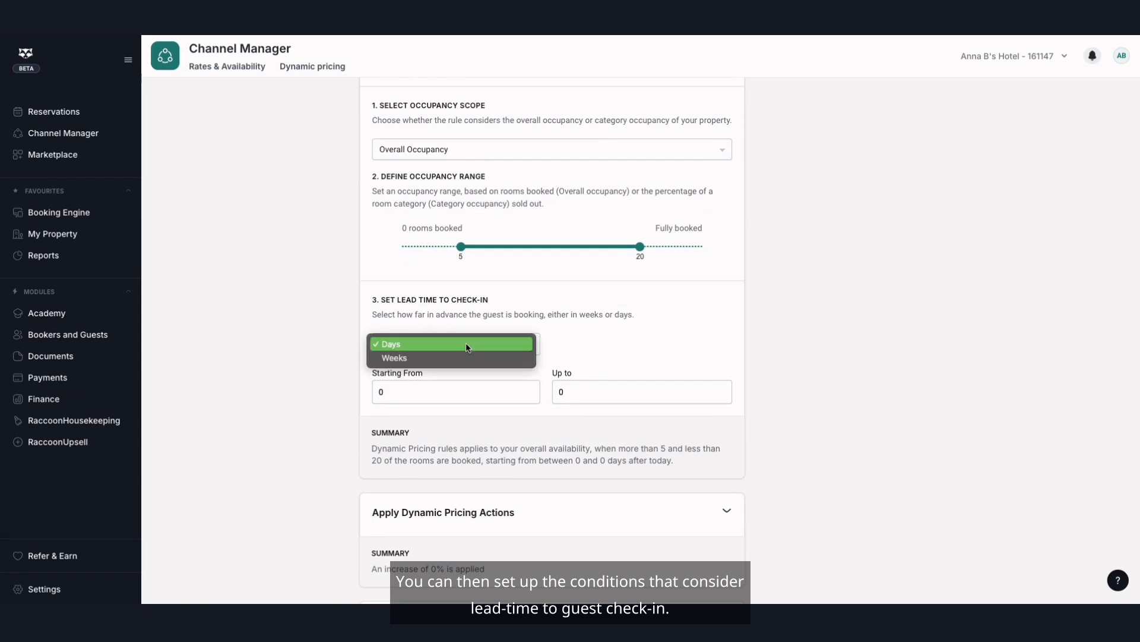
{"action": "left_click", "coordinate": [465, 342]}
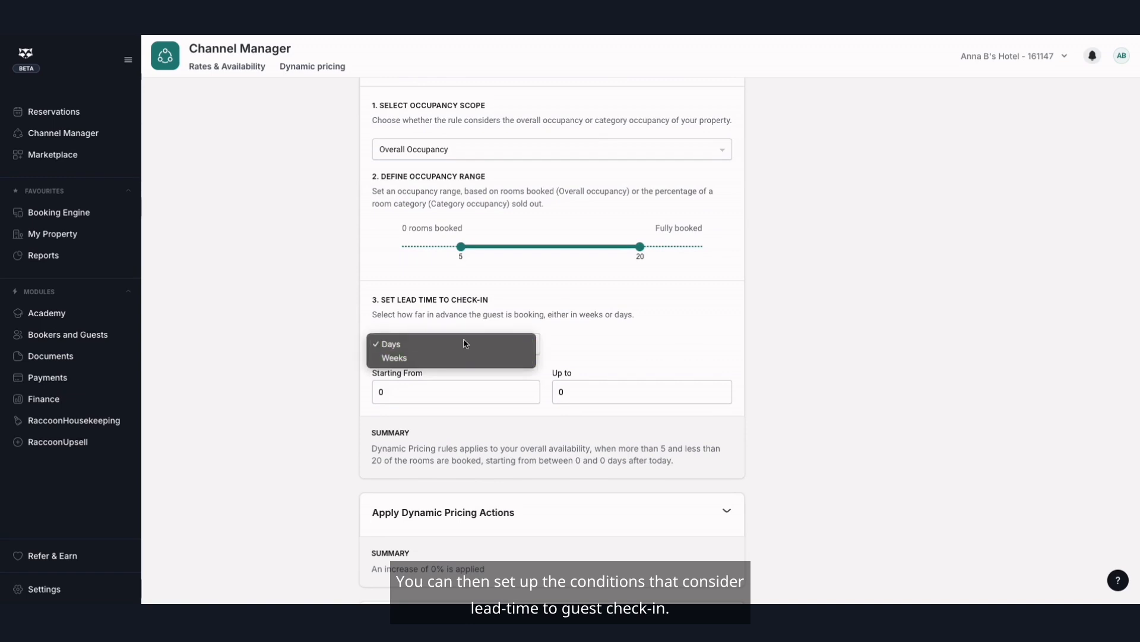
{"action": "left_click", "coordinate": [583, 390]}
{"action": "key", "text": "BackSpace"}
{"action": "type", "text": "7"}
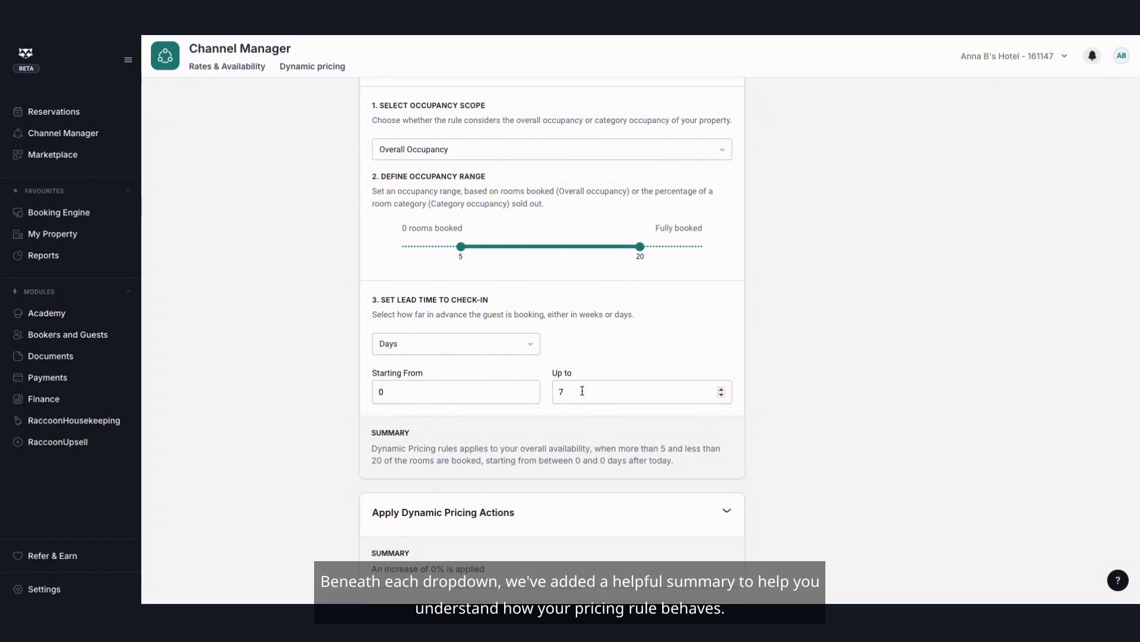
{"action": "scroll", "coordinate": [659, 438], "scroll_direction": "down", "scroll_amount": 2}
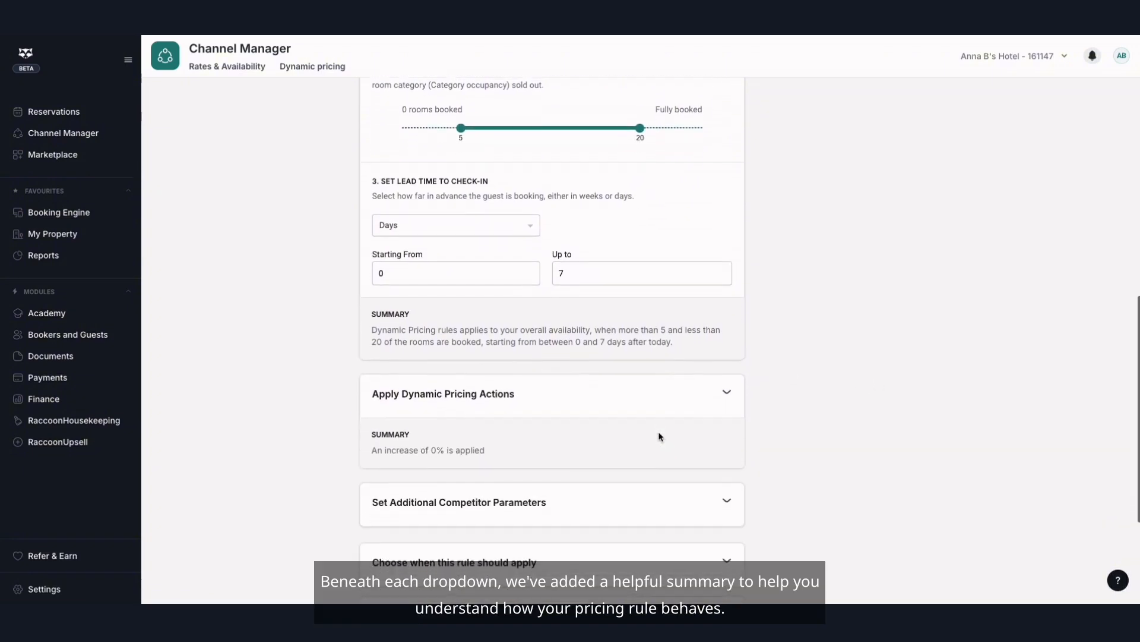
{"action": "left_click_drag", "start_coordinate": [681, 346], "coordinate": [369, 331]}
{"action": "left_click", "coordinate": [333, 359]}
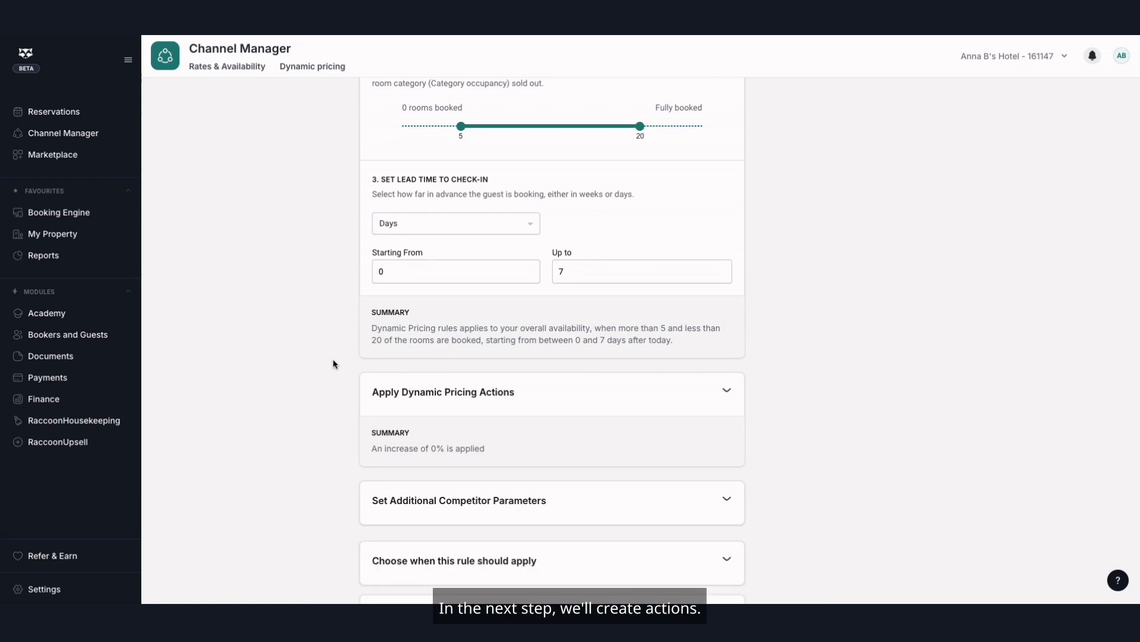
Step: Expand Apply Dynamic Pricing Actions and set a price surcharge of 20%
{"action": "scroll", "coordinate": [332, 359], "scroll_direction": "down", "scroll_amount": 1}
{"action": "scroll", "coordinate": [333, 361], "scroll_direction": "down", "scroll_amount": 2}
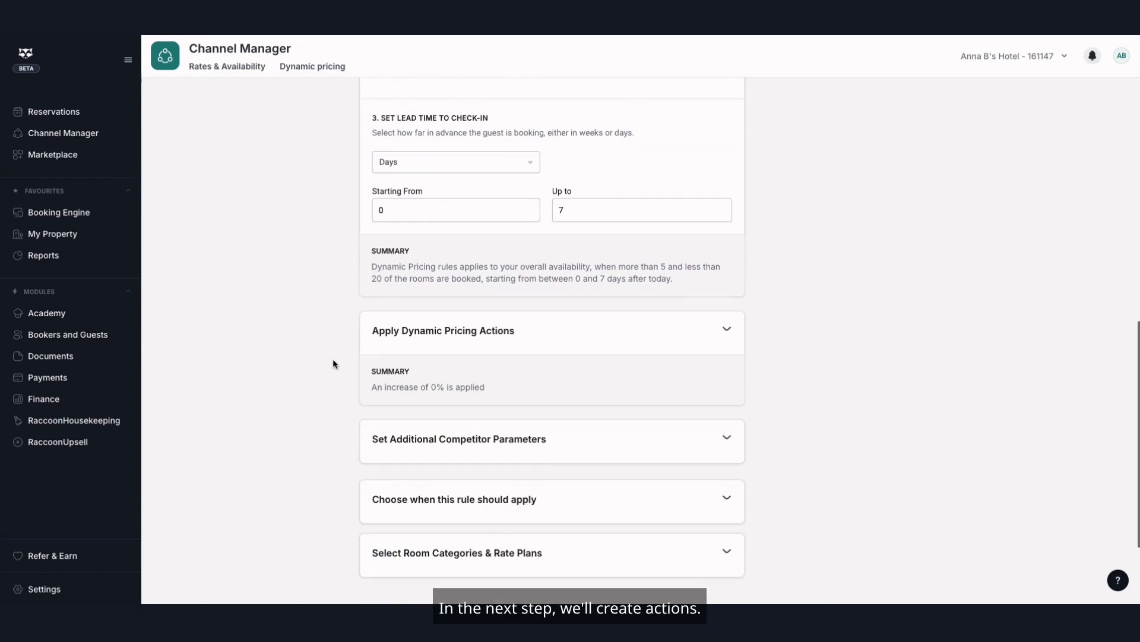
{"action": "scroll", "coordinate": [332, 358], "scroll_direction": "down", "scroll_amount": 1}
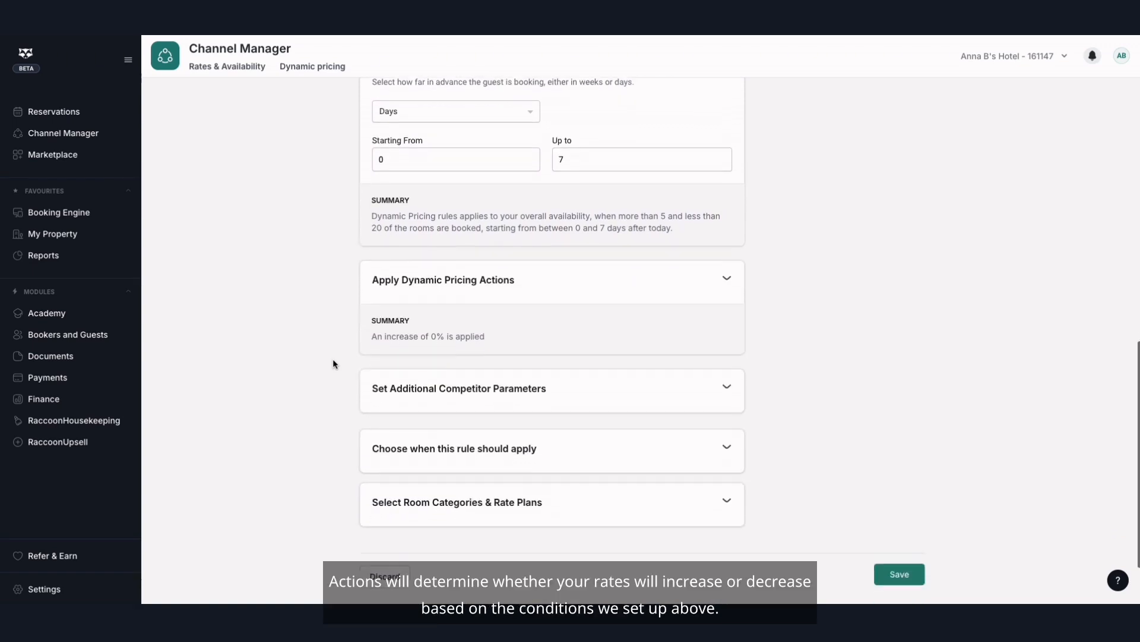
{"action": "left_click", "coordinate": [591, 244]}
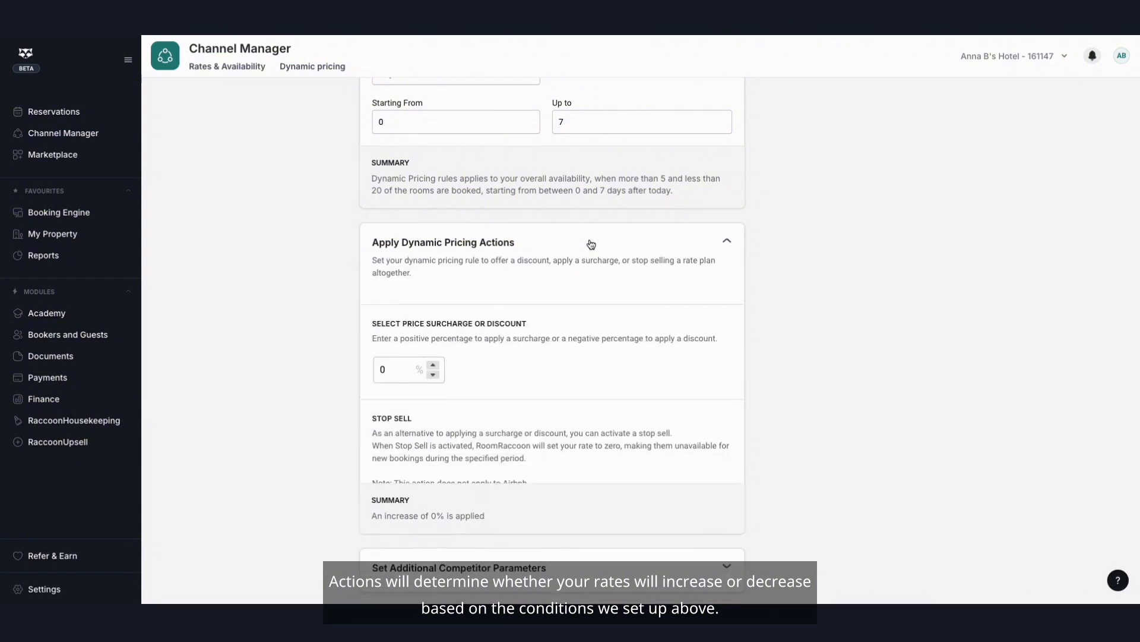
{"action": "scroll", "coordinate": [591, 245], "scroll_direction": "down", "scroll_amount": 1}
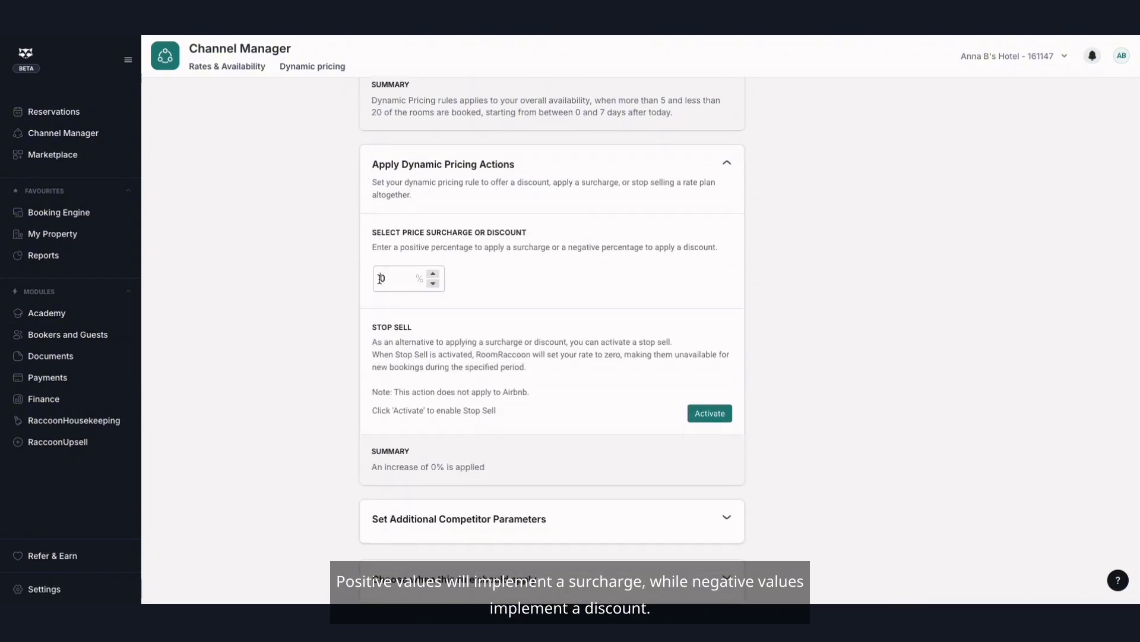
{"action": "double_click", "coordinate": [381, 278]}
{"action": "type", "text": "20"}
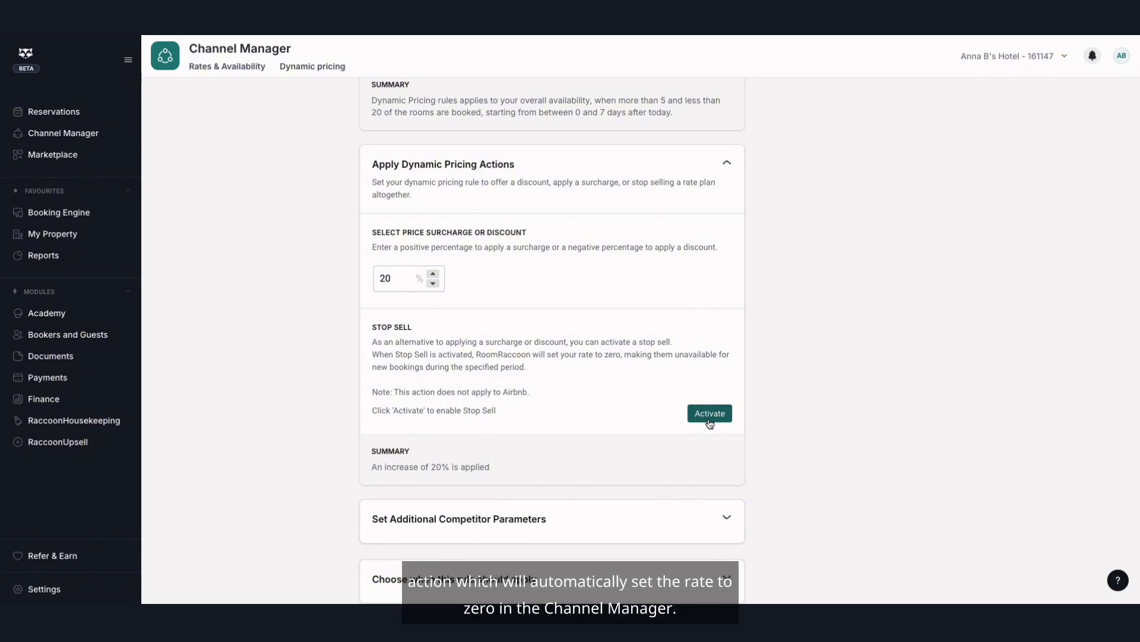
{"action": "left_click_drag", "start_coordinate": [533, 393], "coordinate": [372, 395]}
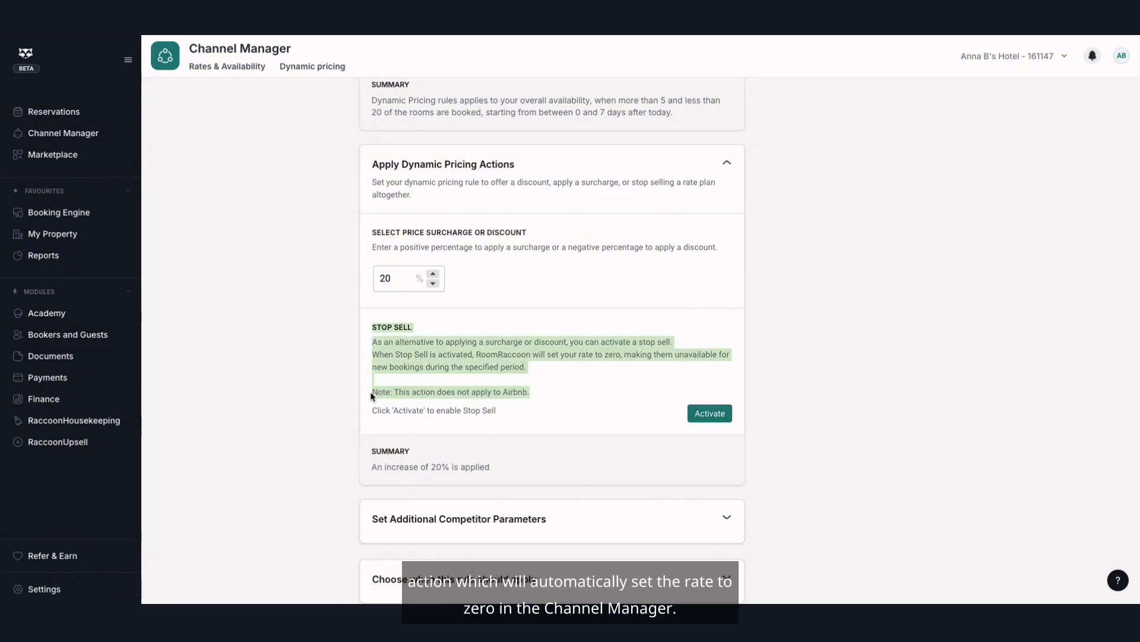
{"action": "left_click", "coordinate": [330, 405]}
Step: Expand the additional competitor parameters and set Competitor Availability to Room category sold out
{"action": "scroll", "coordinate": [330, 405], "scroll_direction": "down", "scroll_amount": 3}
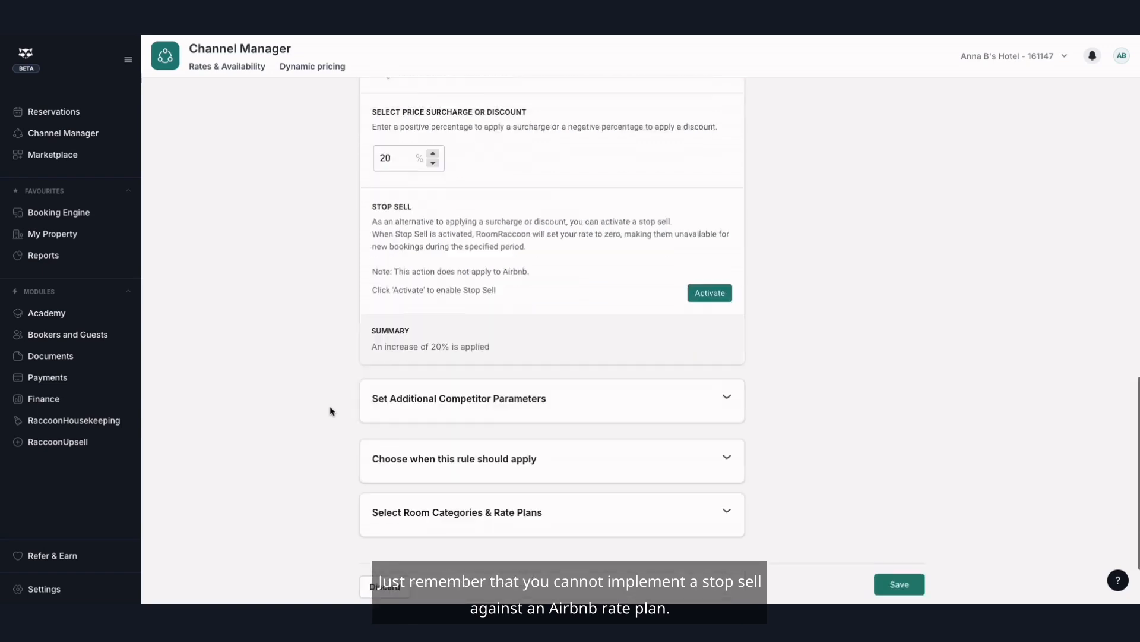
{"action": "left_click", "coordinate": [591, 346]}
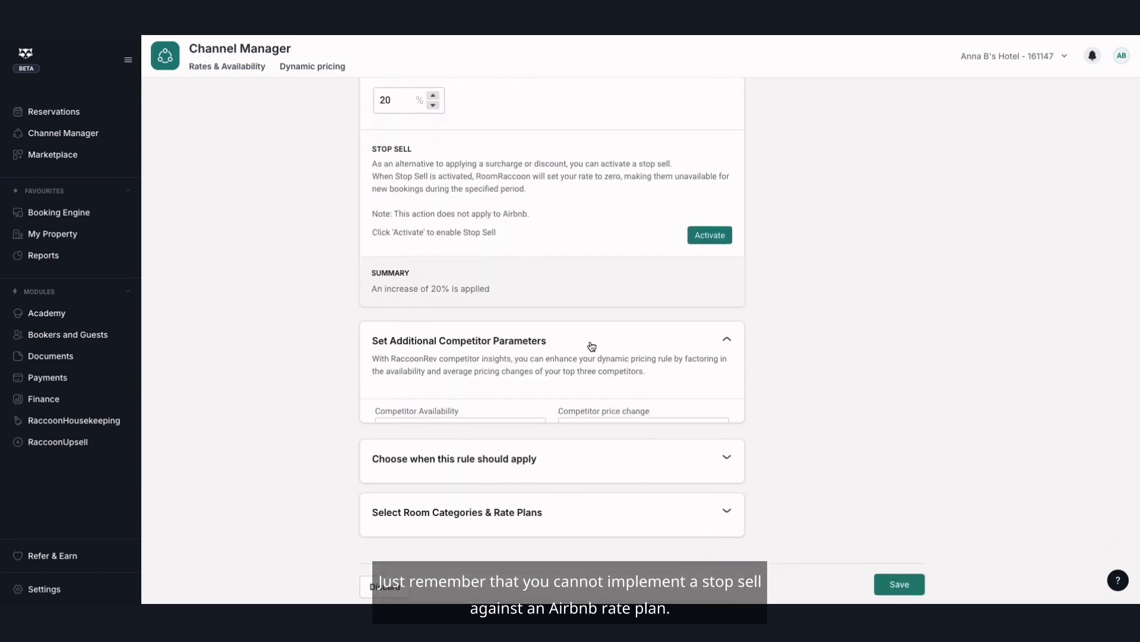
{"action": "scroll", "coordinate": [591, 345], "scroll_direction": "down", "scroll_amount": 1}
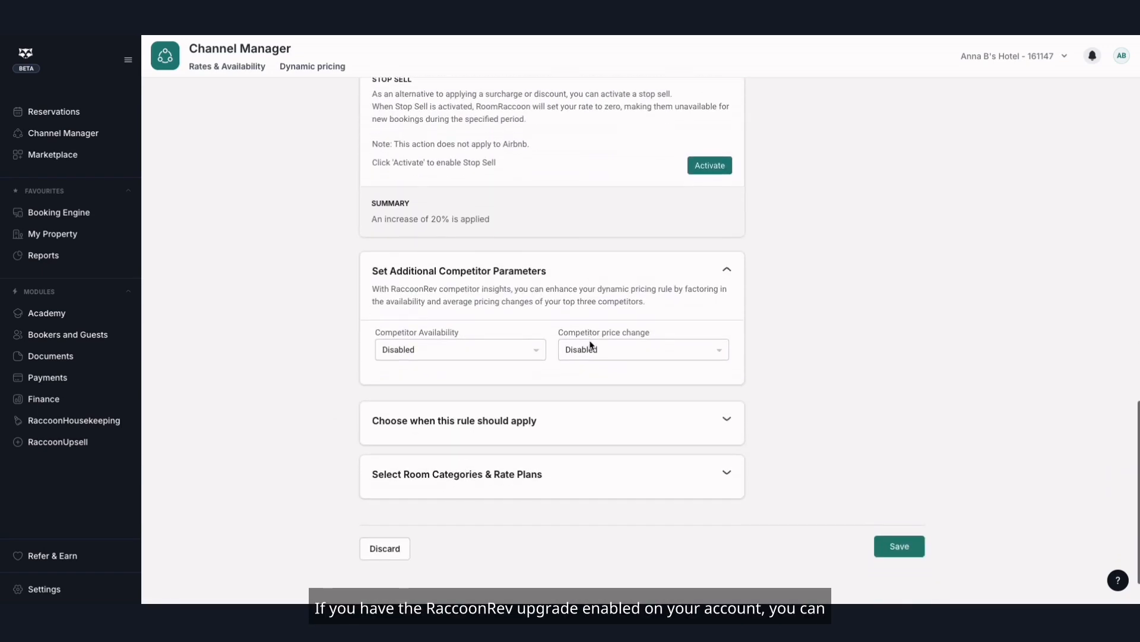
{"action": "left_click", "coordinate": [524, 351]}
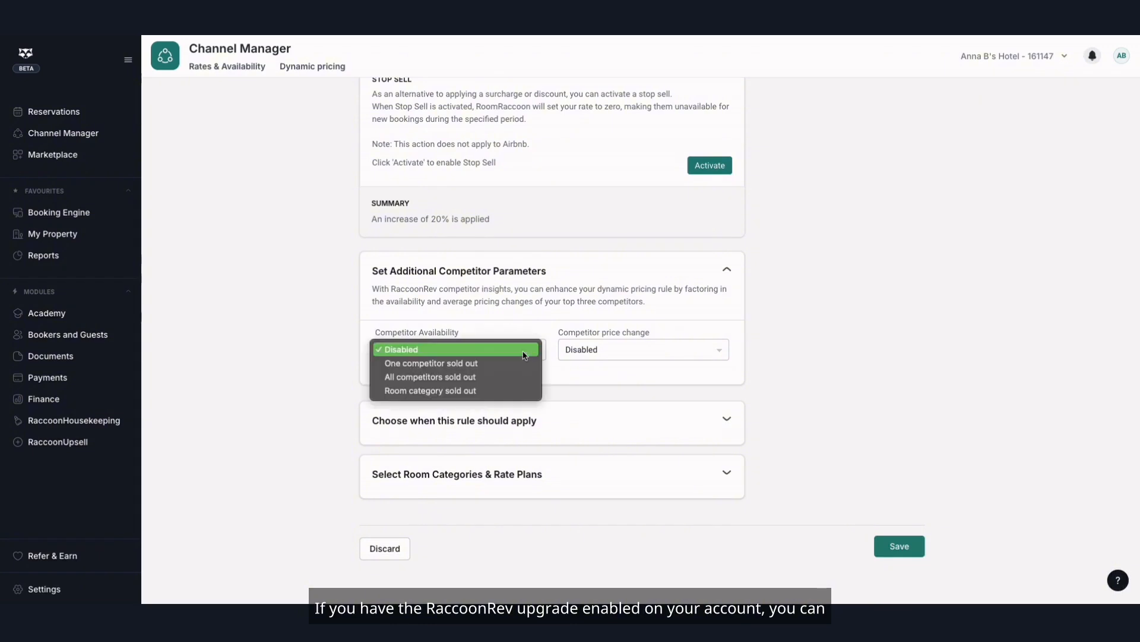
{"action": "left_click", "coordinate": [486, 391]}
{"action": "scroll", "coordinate": [486, 393], "scroll_direction": "down", "scroll_amount": 2}
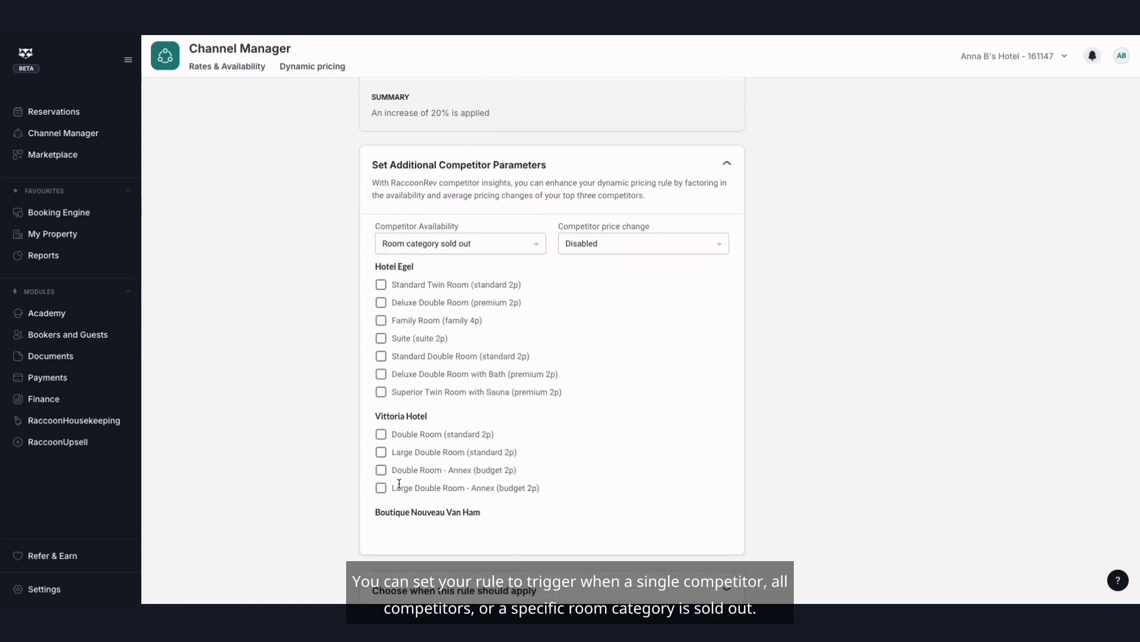
Step: Reset Competitor Availability to Disabled and view the Competitor price change options without choosing one
{"action": "left_click", "coordinate": [498, 248]}
{"action": "left_click", "coordinate": [498, 201]}
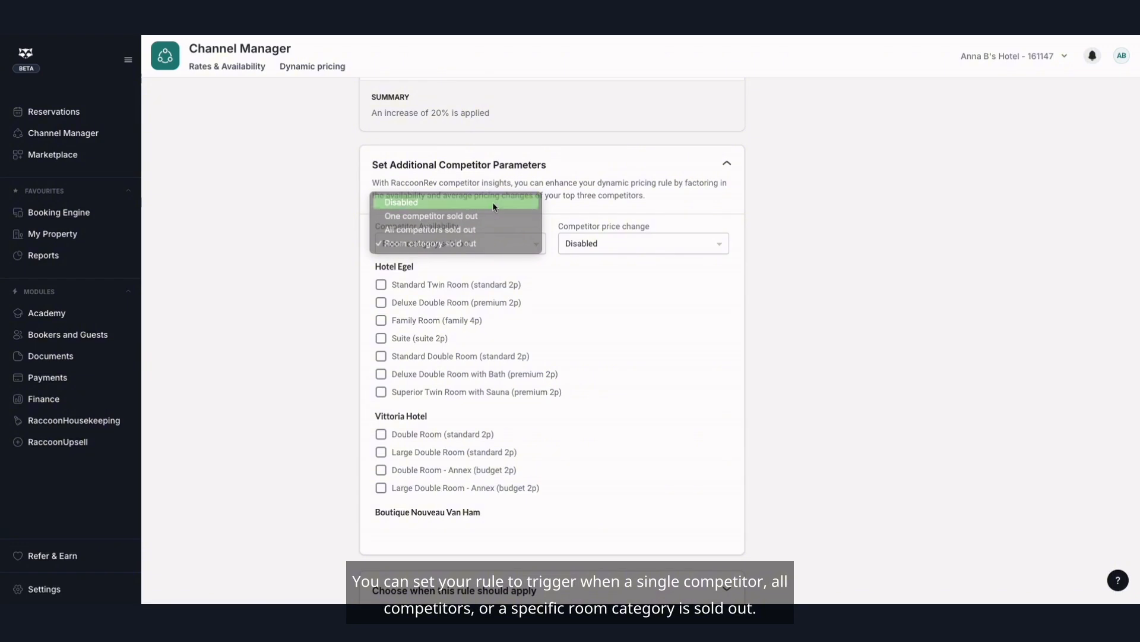
{"action": "left_click", "coordinate": [601, 284]}
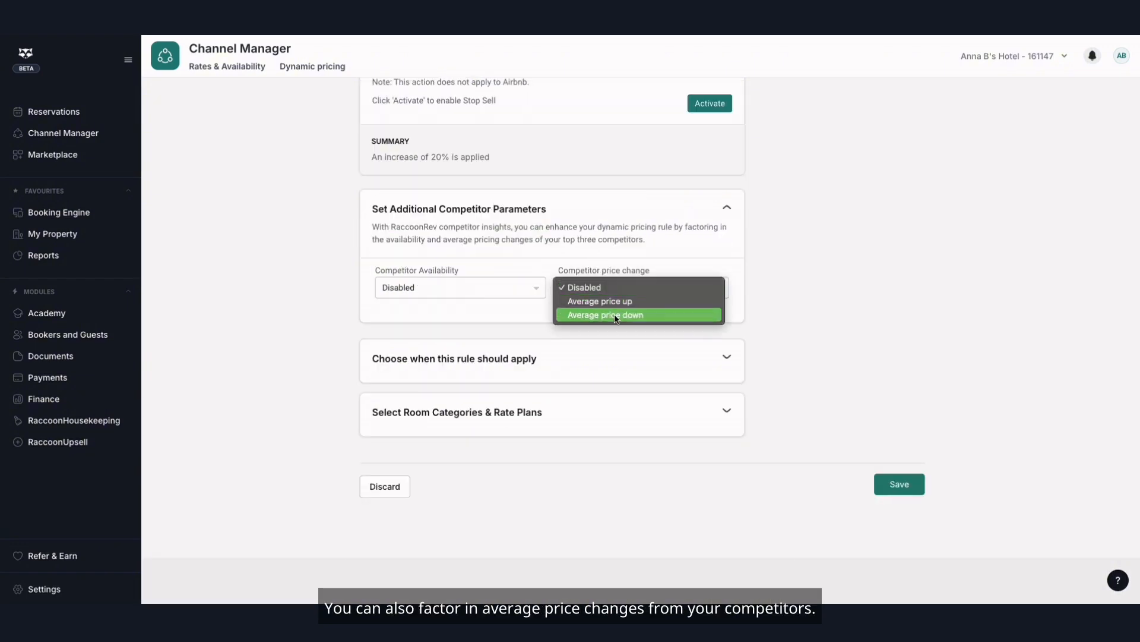
{"action": "left_click", "coordinate": [790, 287]}
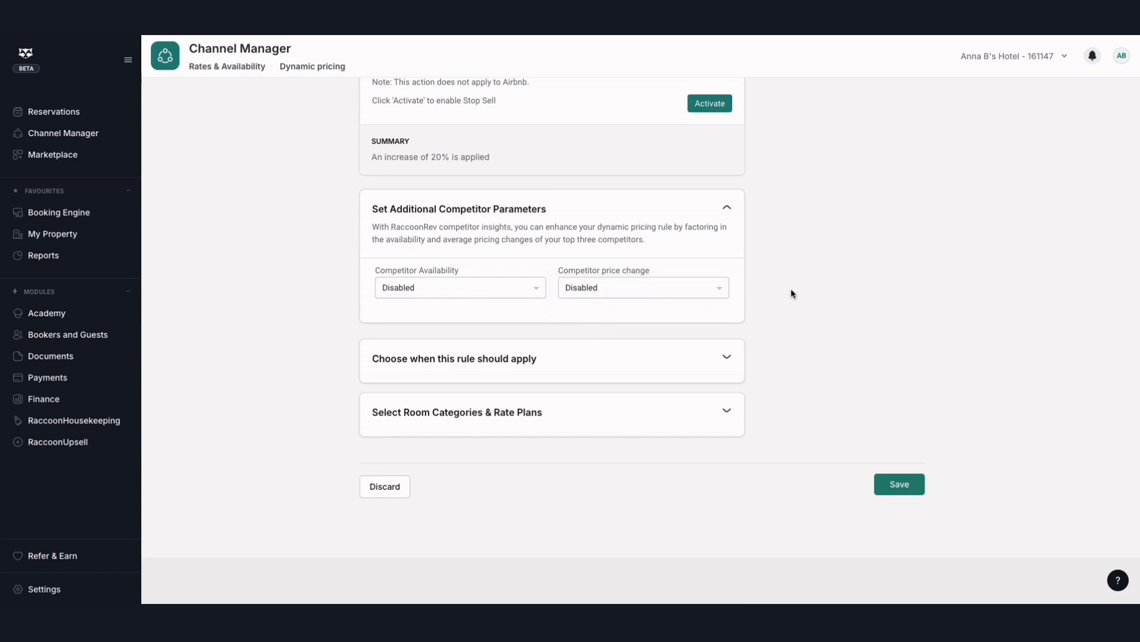
Step: Expand Choose when this rule should apply and clear all days and all months
{"action": "left_click", "coordinate": [543, 369]}
{"action": "scroll", "coordinate": [543, 368], "scroll_direction": "down", "scroll_amount": 3}
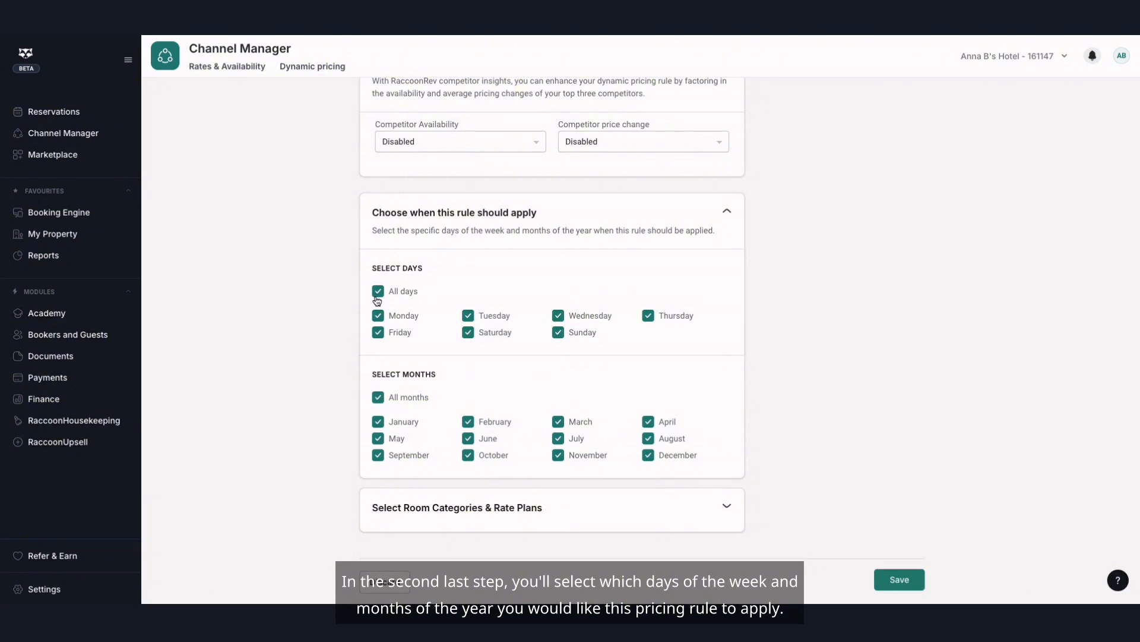
{"action": "left_click", "coordinate": [377, 297]}
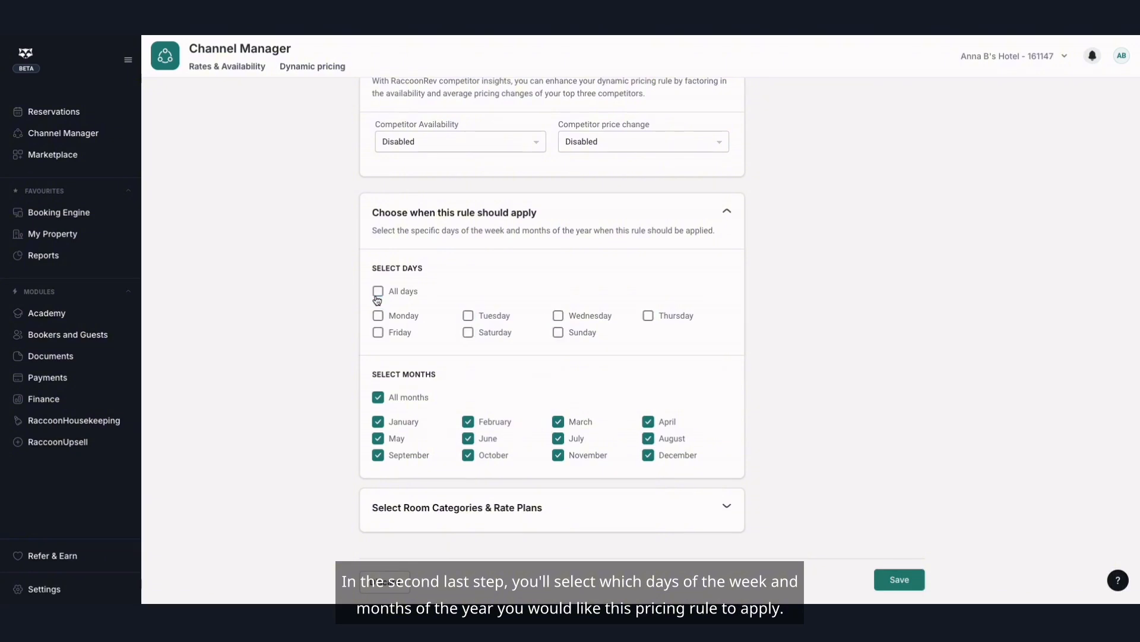
{"action": "left_click", "coordinate": [380, 399]}
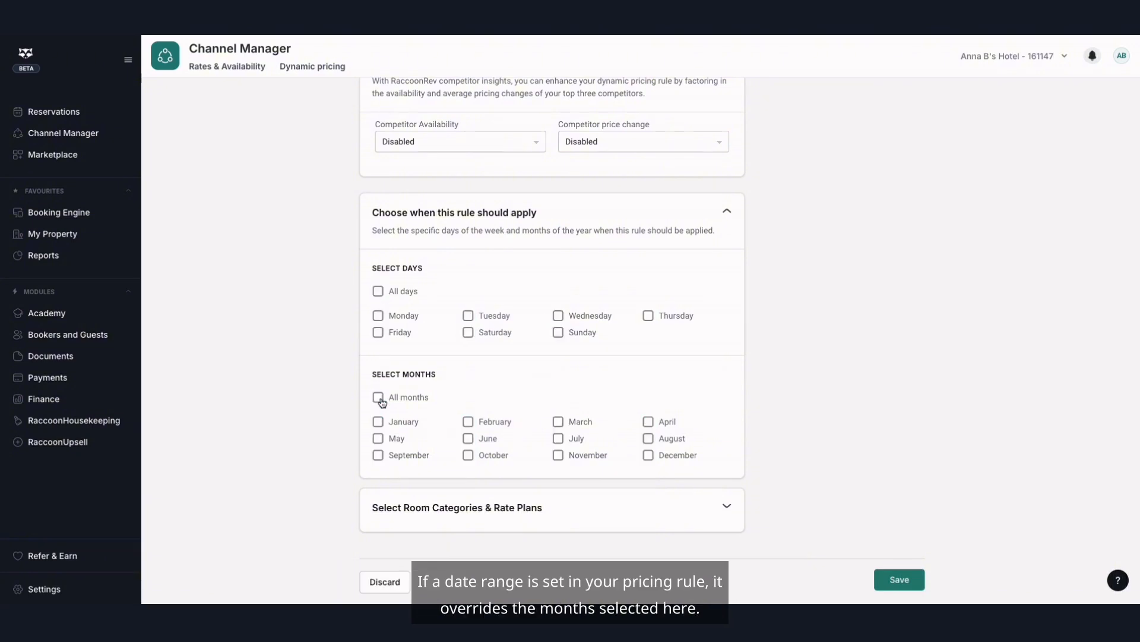
Step: Select all days and all months again for the rule
{"action": "left_click", "coordinate": [380, 295]}
{"action": "left_click", "coordinate": [380, 295]}
{"action": "left_click", "coordinate": [379, 295]}
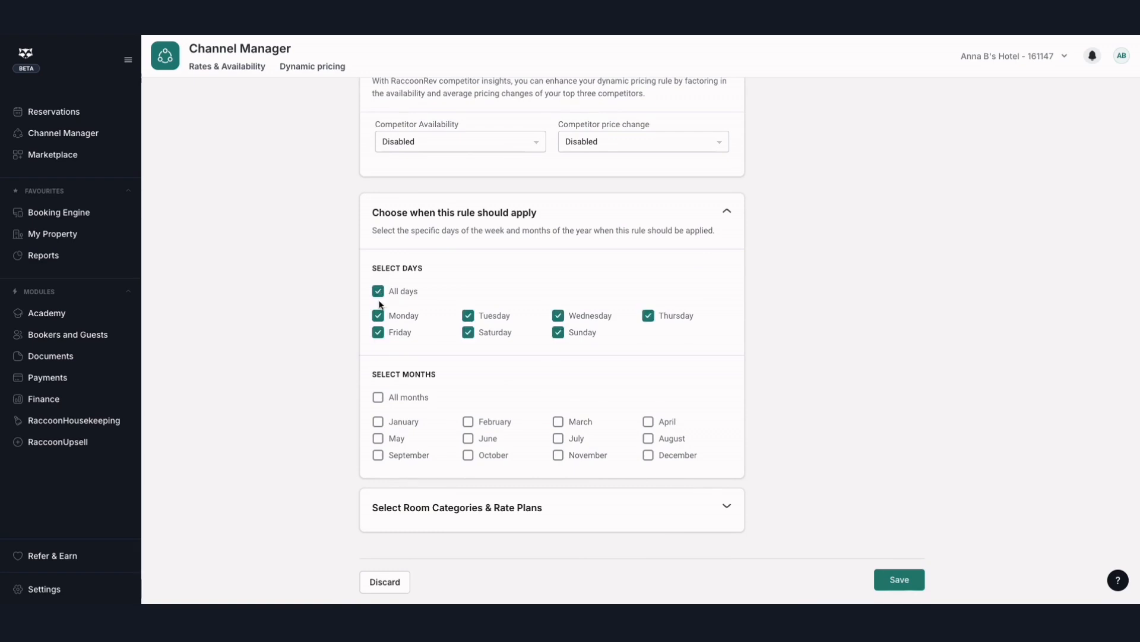
{"action": "left_click", "coordinate": [381, 400]}
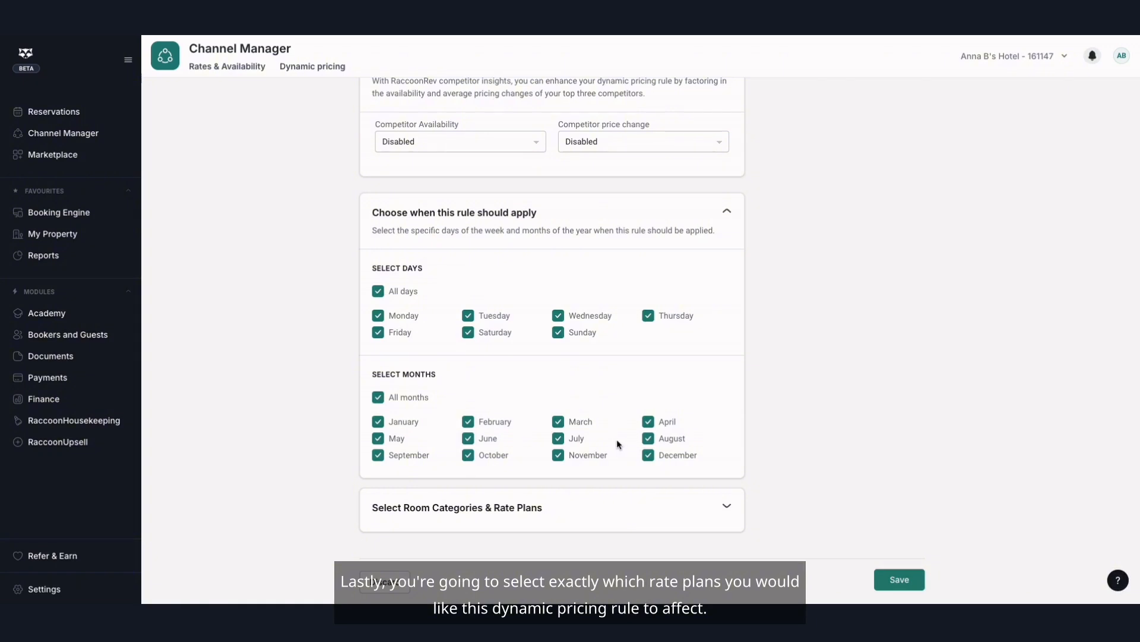
Step: Expand Select Room Categories & Rate Plans, and select and clear the whole Midnight Bliss category
{"action": "scroll", "coordinate": [617, 440], "scroll_direction": "down", "scroll_amount": 1}
{"action": "left_click", "coordinate": [575, 442]}
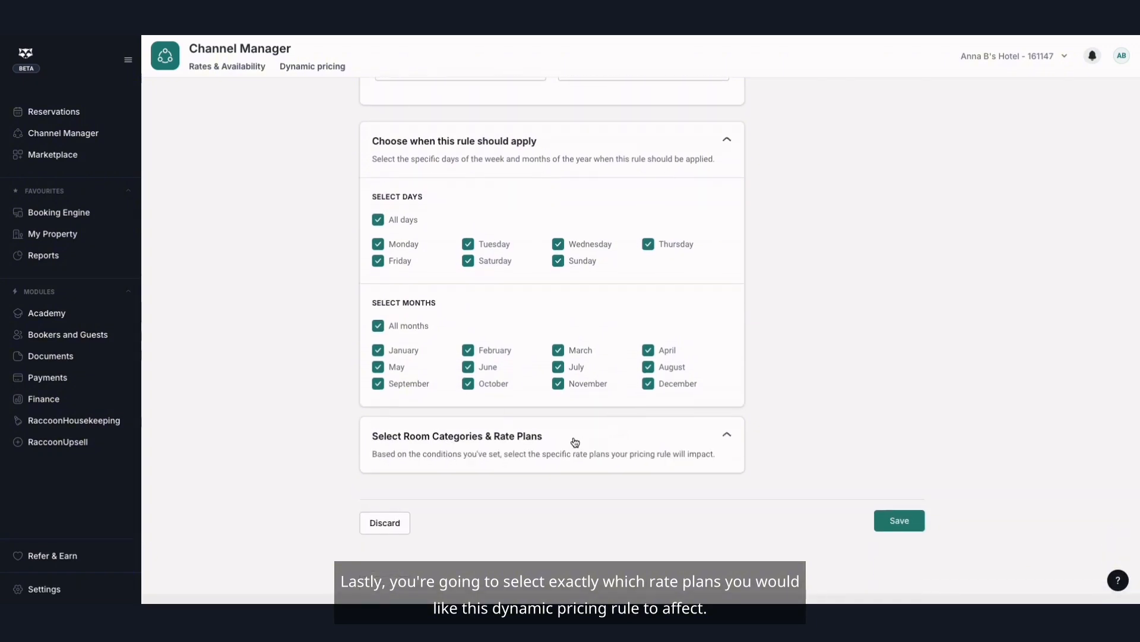
{"action": "scroll", "coordinate": [575, 442], "scroll_direction": "down", "scroll_amount": 2}
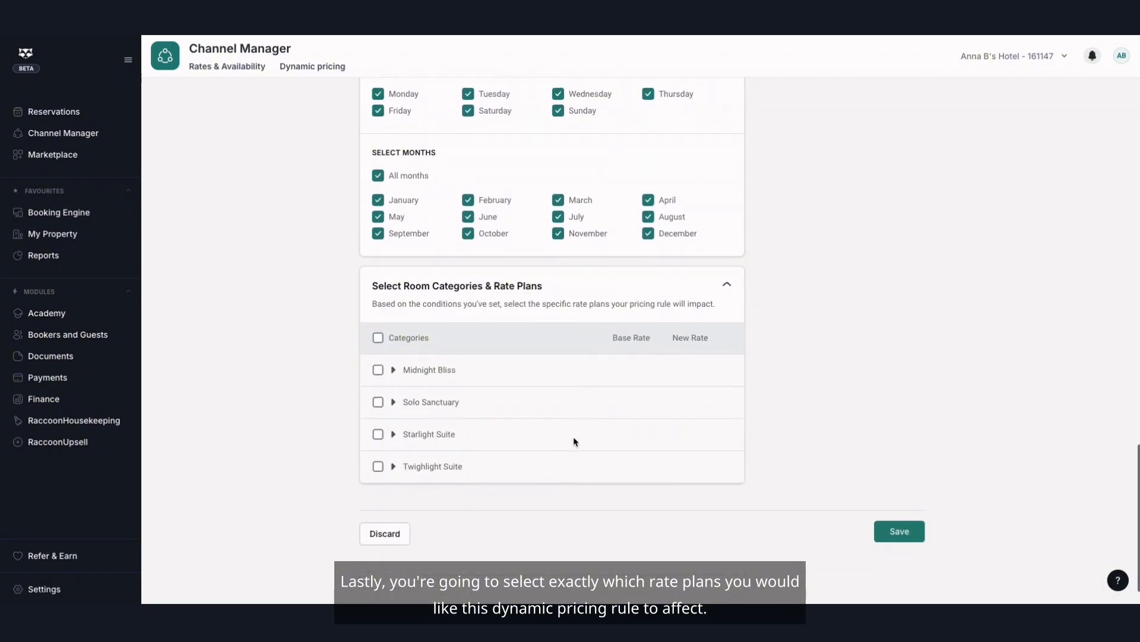
{"action": "left_click", "coordinate": [378, 371]}
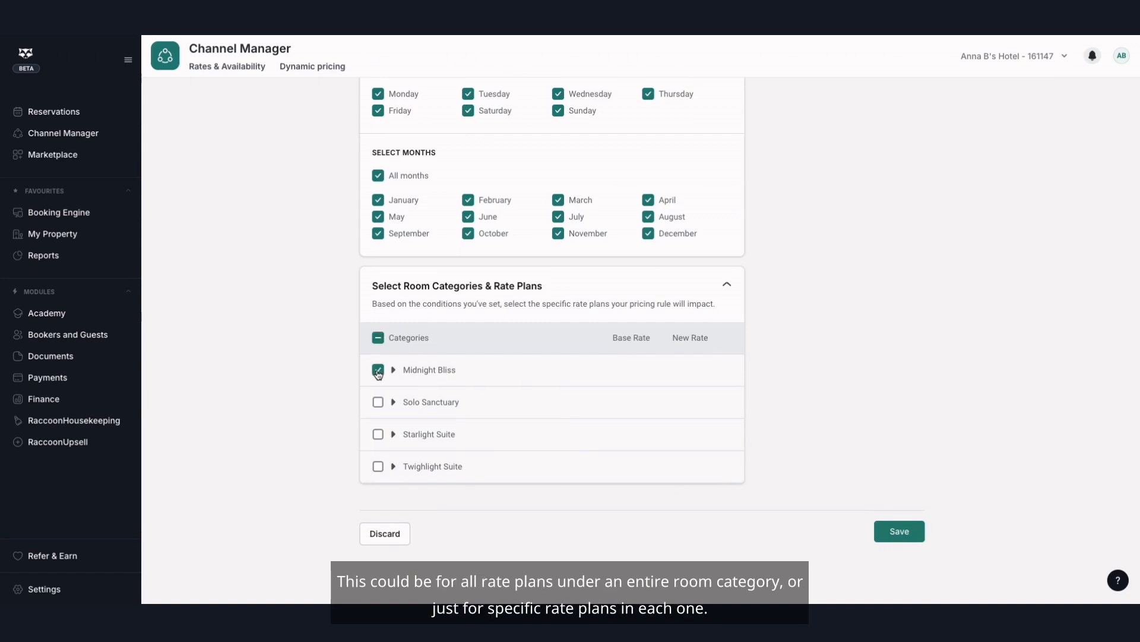
{"action": "left_click", "coordinate": [378, 370]}
Step: Apply the rule only to the 1 Guest rate plan under Midnight Bliss and save the rule
{"action": "left_click", "coordinate": [394, 371]}
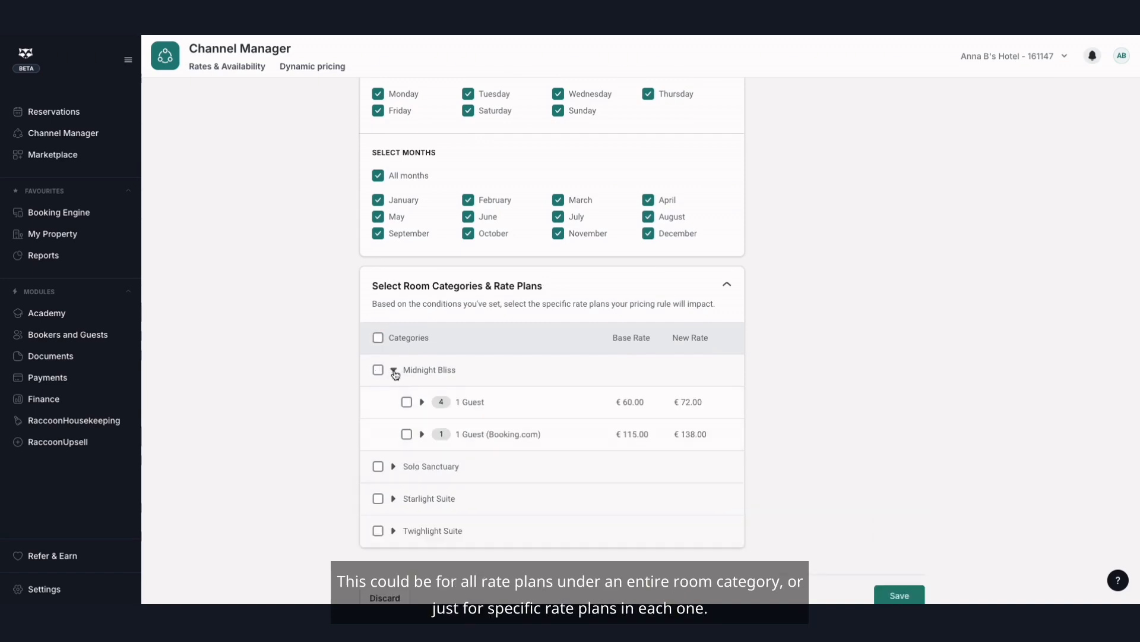
{"action": "left_click", "coordinate": [406, 404]}
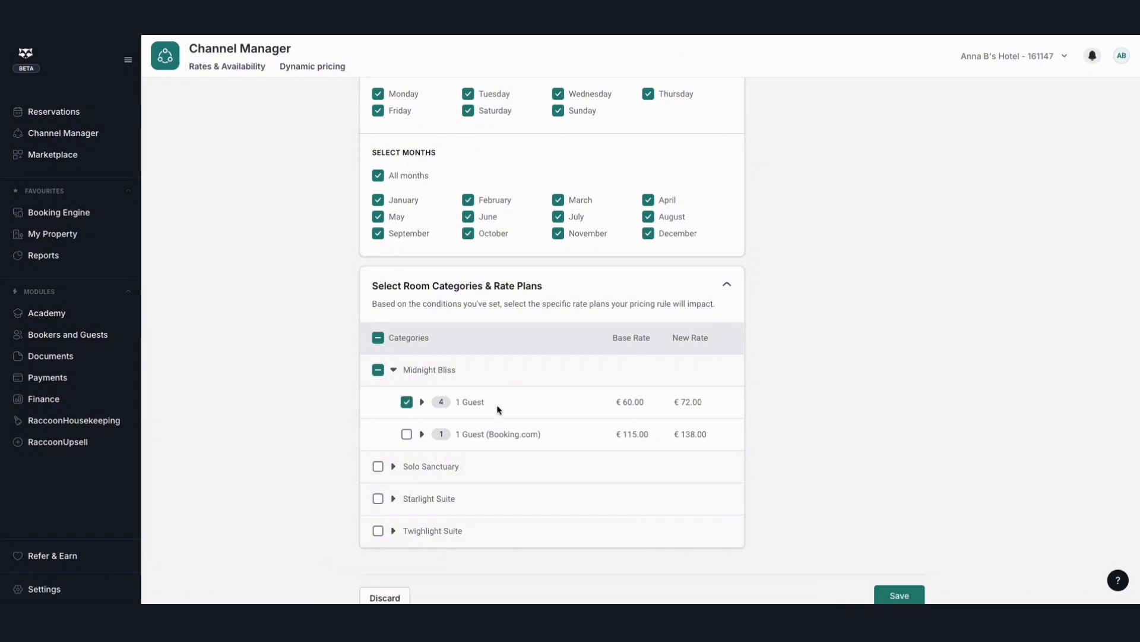
{"action": "scroll", "coordinate": [499, 410], "scroll_direction": "down", "scroll_amount": 1}
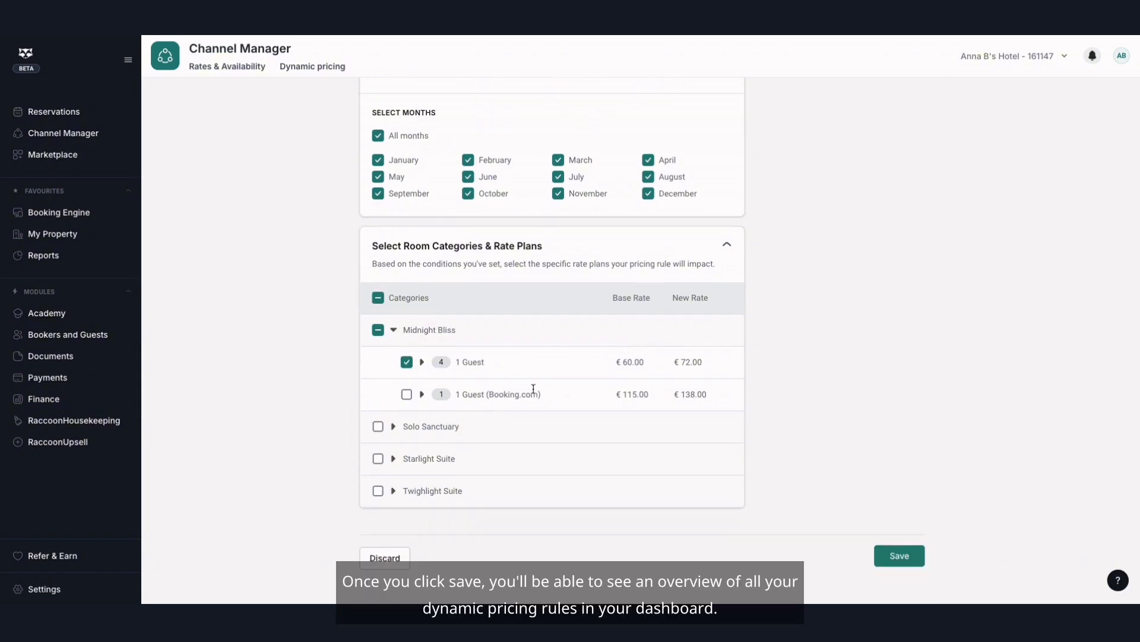
{"action": "left_click", "coordinate": [899, 557]}
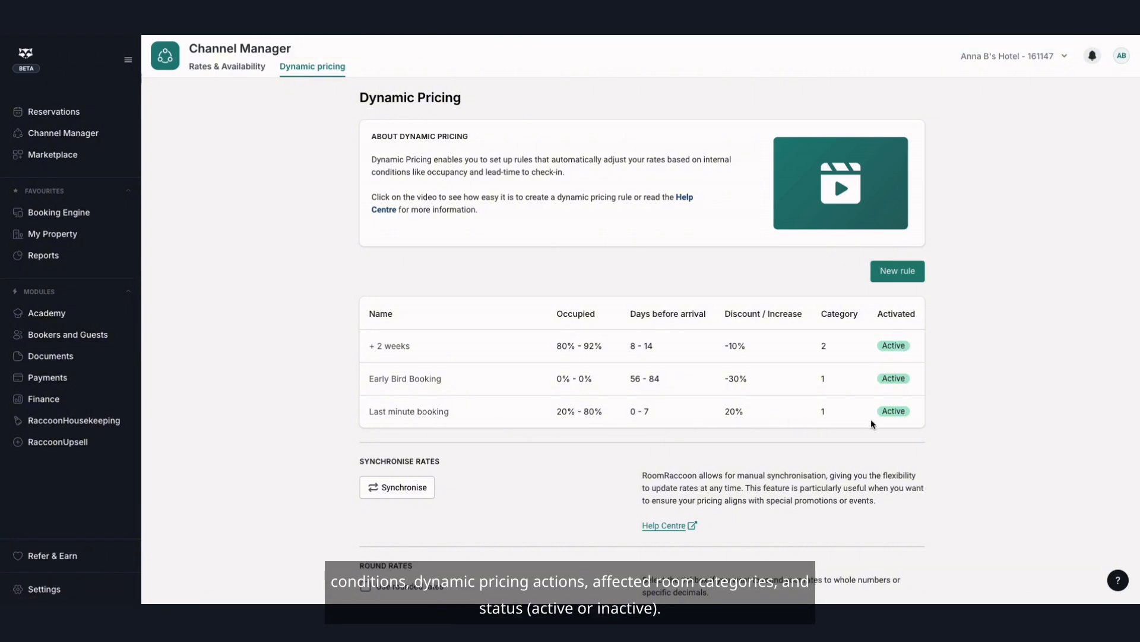
Step: Synchronise the dynamic pricing rates for a year and confirm the synchronisation
{"action": "scroll", "coordinate": [893, 414], "scroll_direction": "down", "scroll_amount": 2}
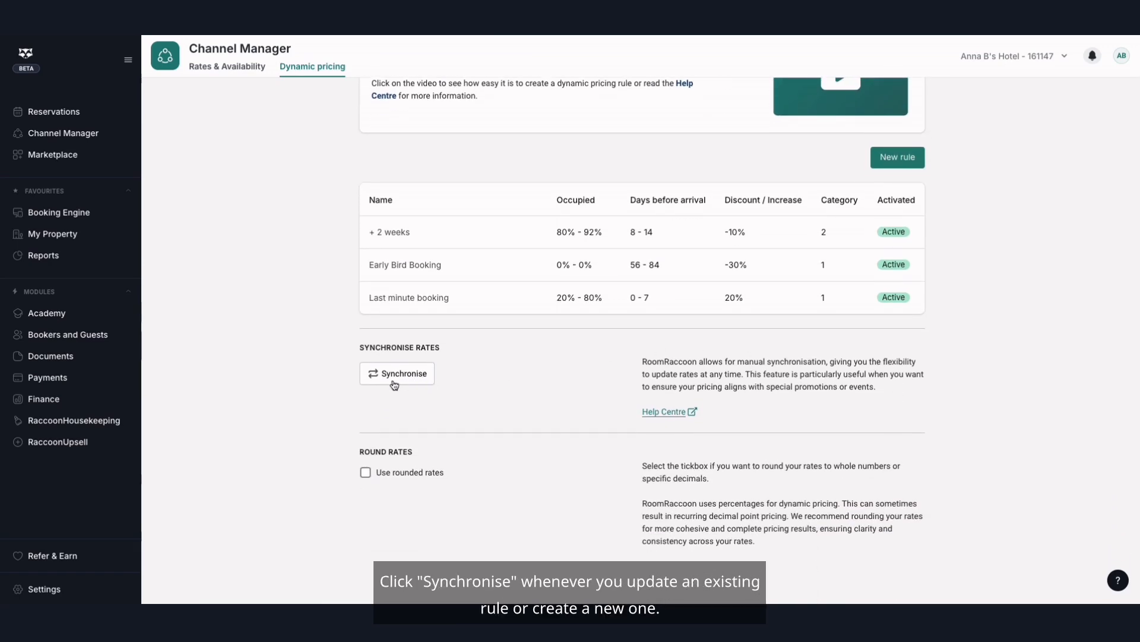
{"action": "left_click", "coordinate": [394, 383]}
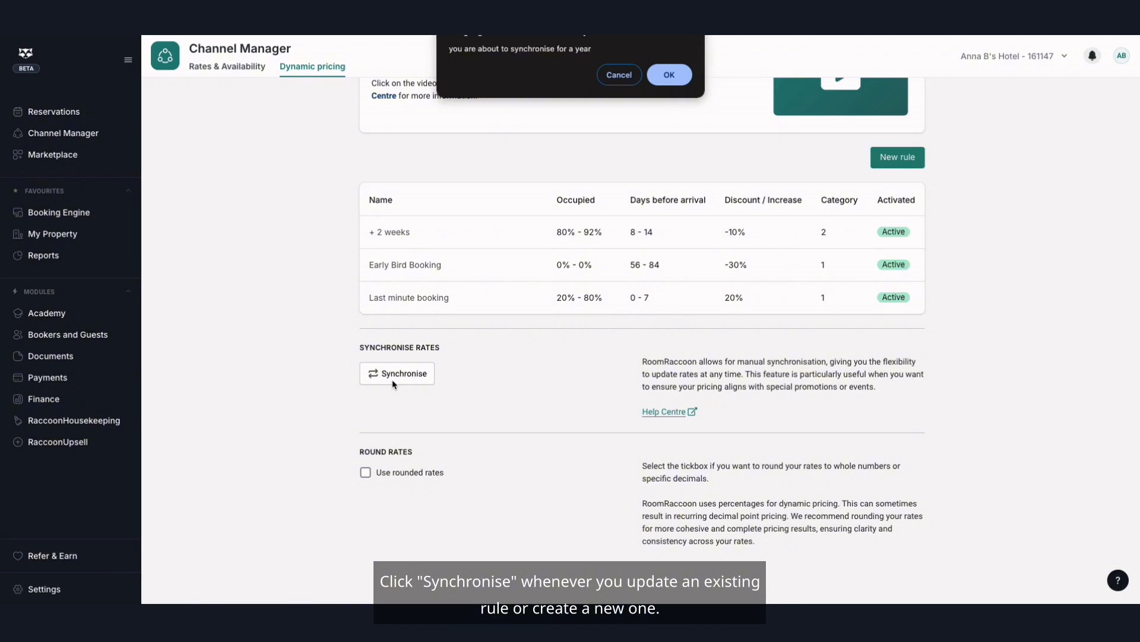
{"action": "left_click", "coordinate": [669, 74]}
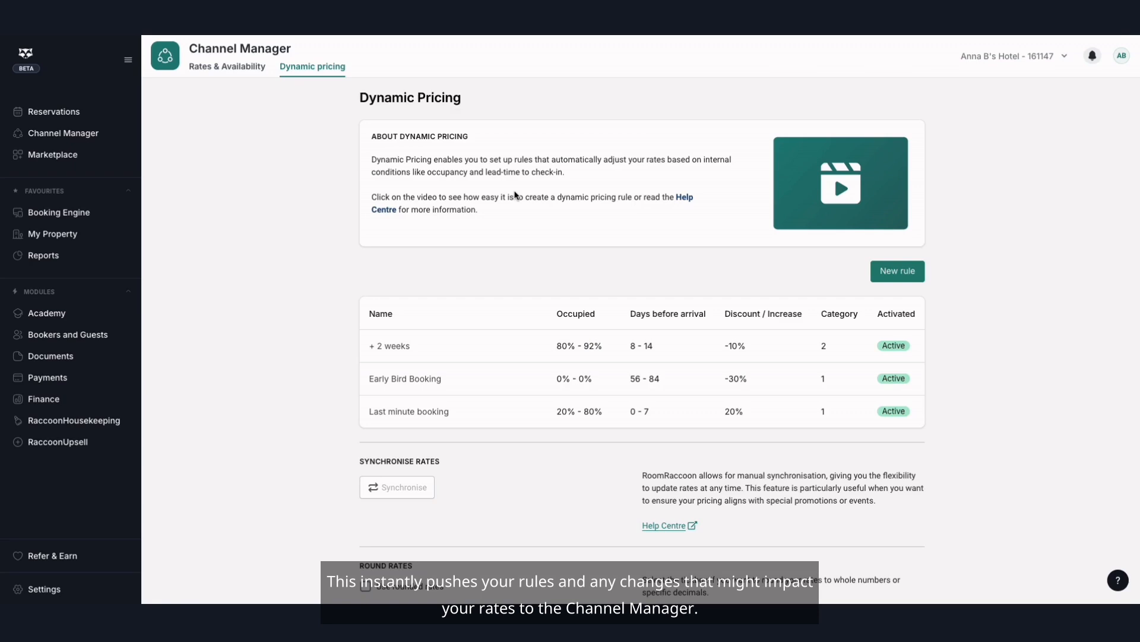
Step: Enable the use of rounded rates for dynamic pricing
{"action": "scroll", "coordinate": [515, 195], "scroll_direction": "down", "scroll_amount": 3}
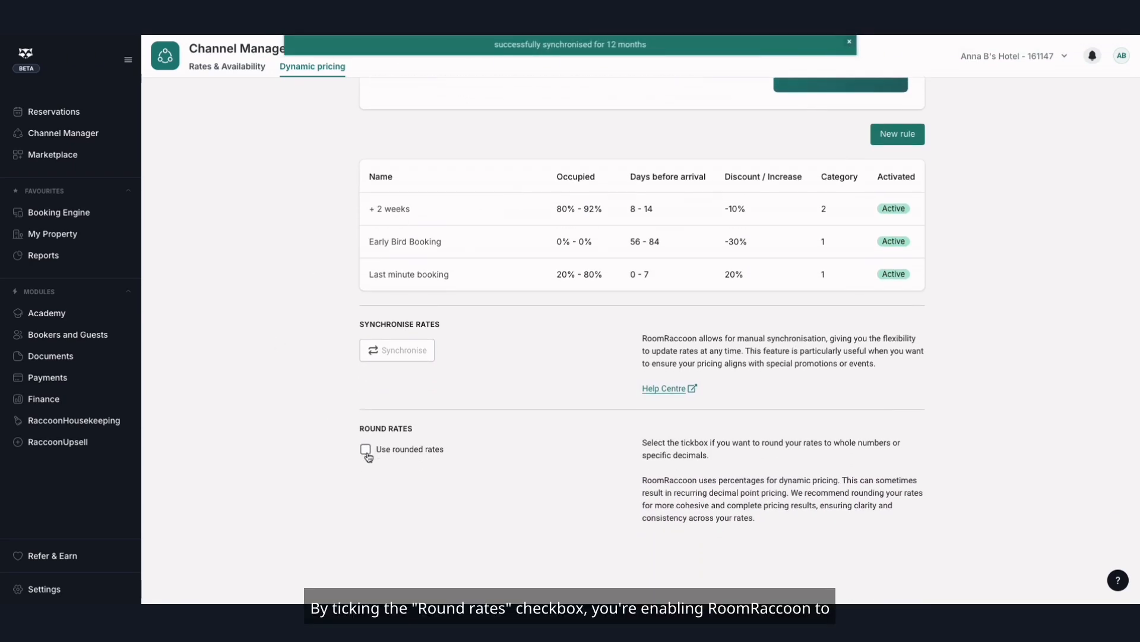
{"action": "left_click", "coordinate": [367, 455]}
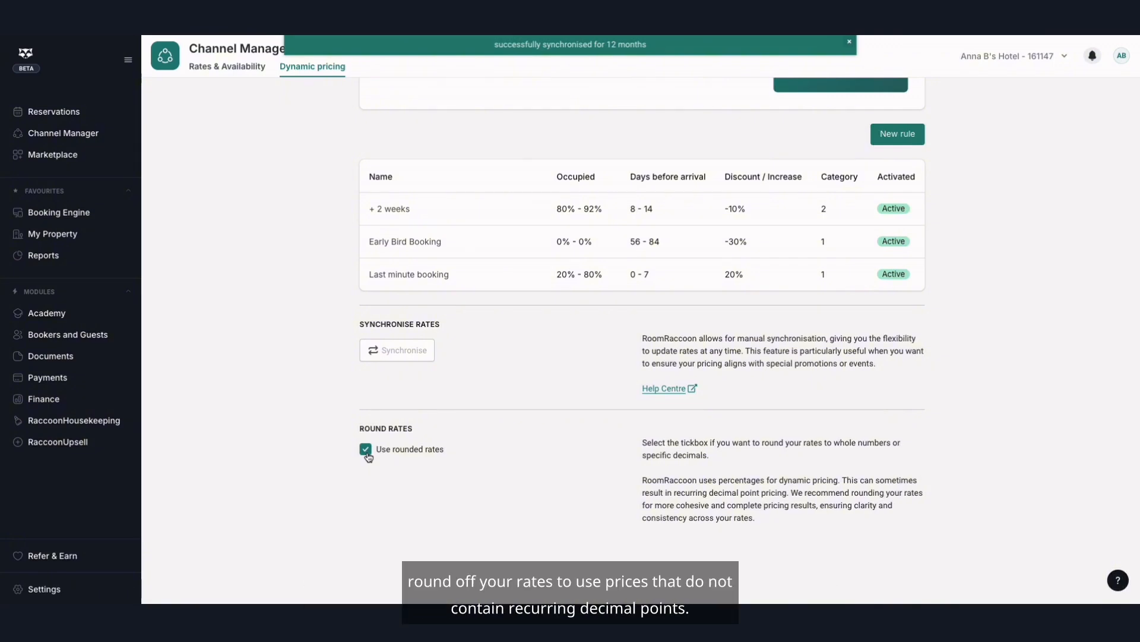
{"action": "left_click", "coordinate": [367, 454]}
{"action": "left_click", "coordinate": [366, 451]}
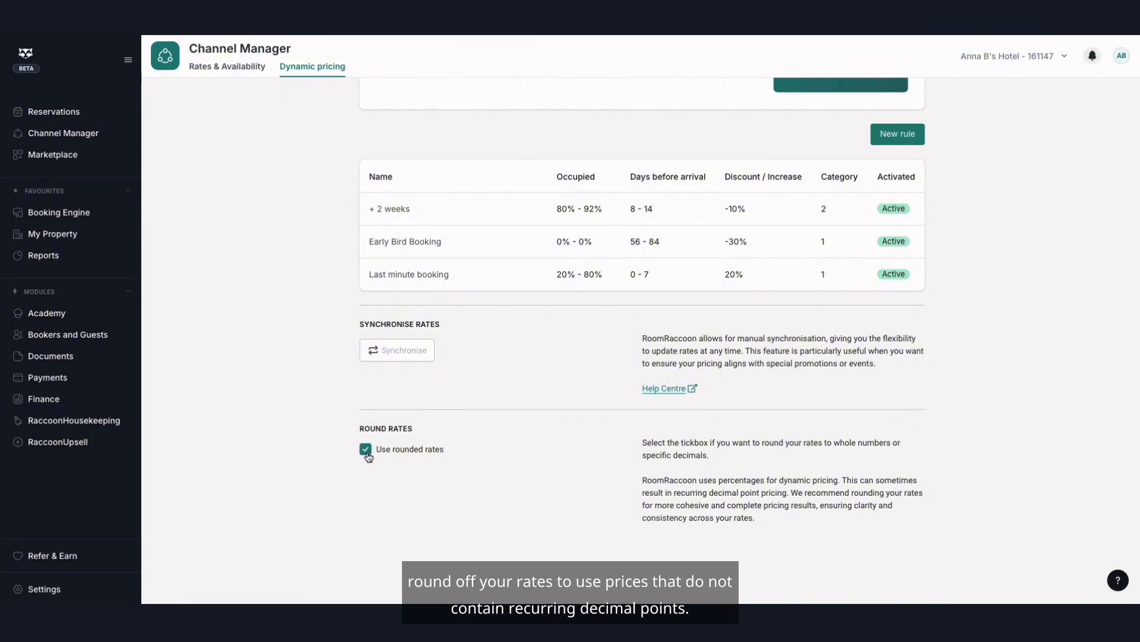
Step: Go to the Channel Manager's rates and availability overview and open Manage rates for all categories
{"action": "scroll", "coordinate": [562, 424], "scroll_direction": "up", "scroll_amount": 3}
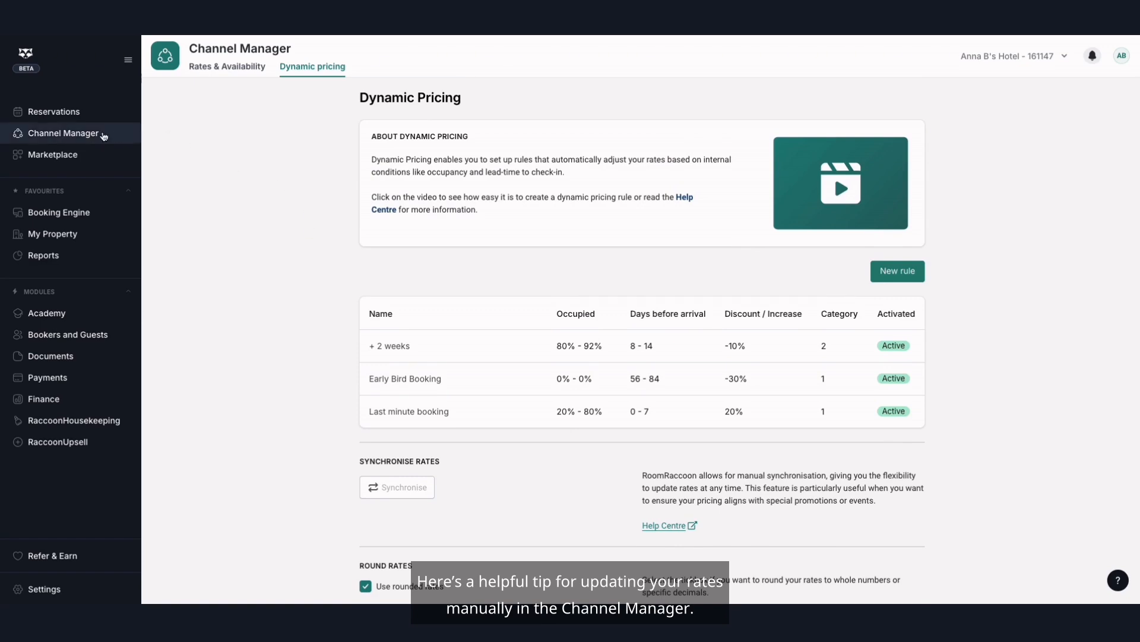
{"action": "left_click", "coordinate": [87, 135]}
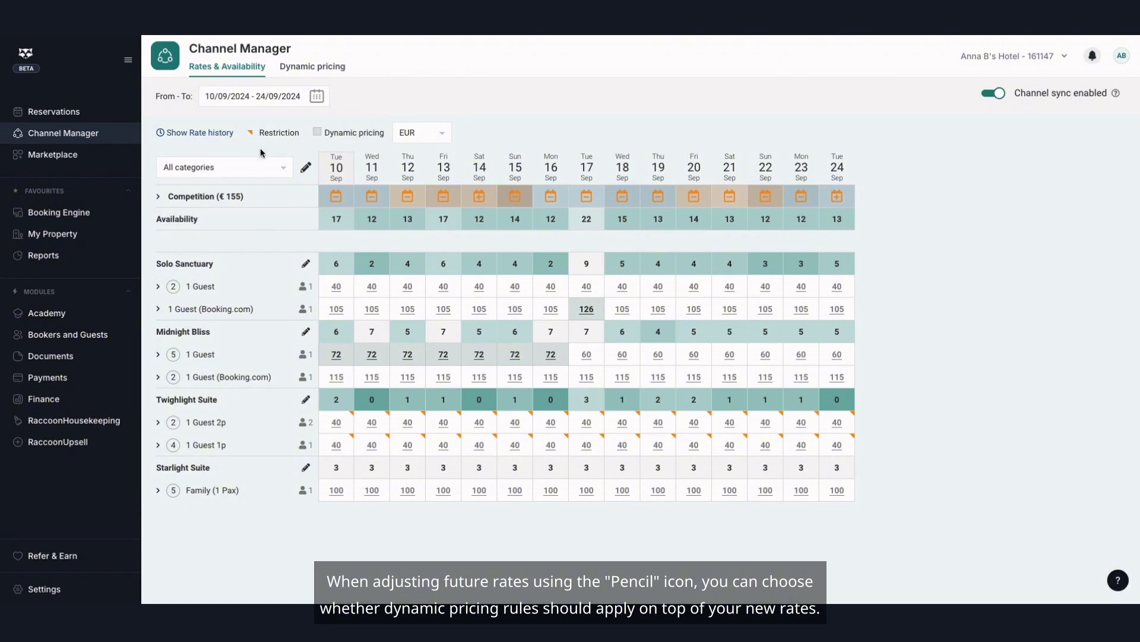
{"action": "left_click", "coordinate": [306, 167]}
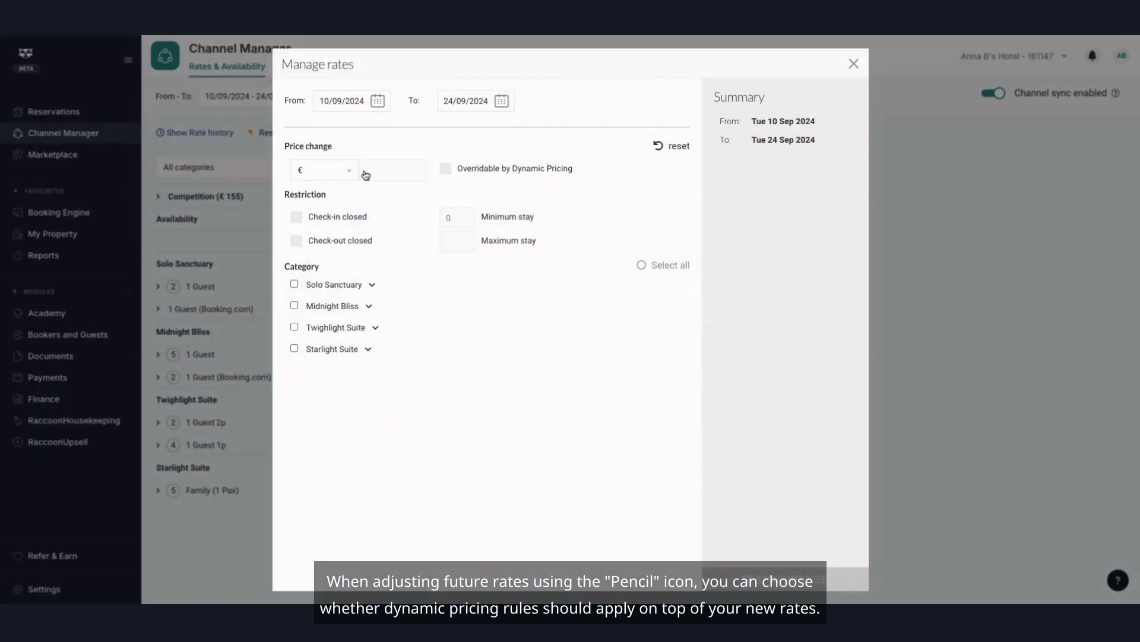
{"action": "left_click", "coordinate": [378, 102]}
{"action": "left_click", "coordinate": [577, 169]}
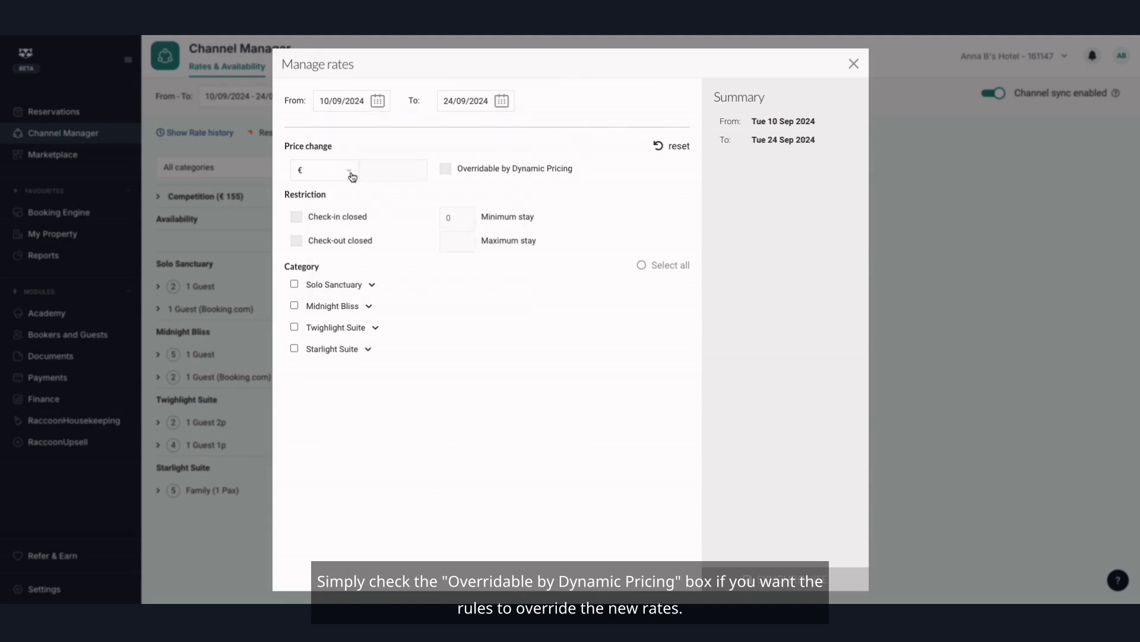
Step: Set the rate change to be Overridable by Dynamic Pricing and review that setting in the summary
{"action": "left_click", "coordinate": [446, 170]}
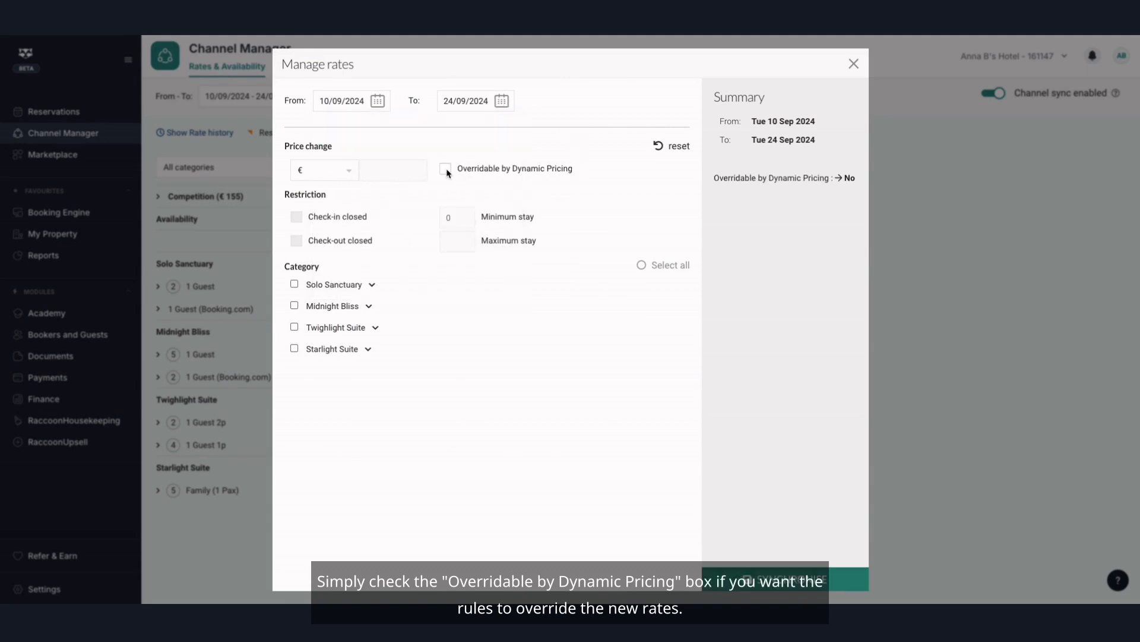
{"action": "left_click", "coordinate": [447, 171]}
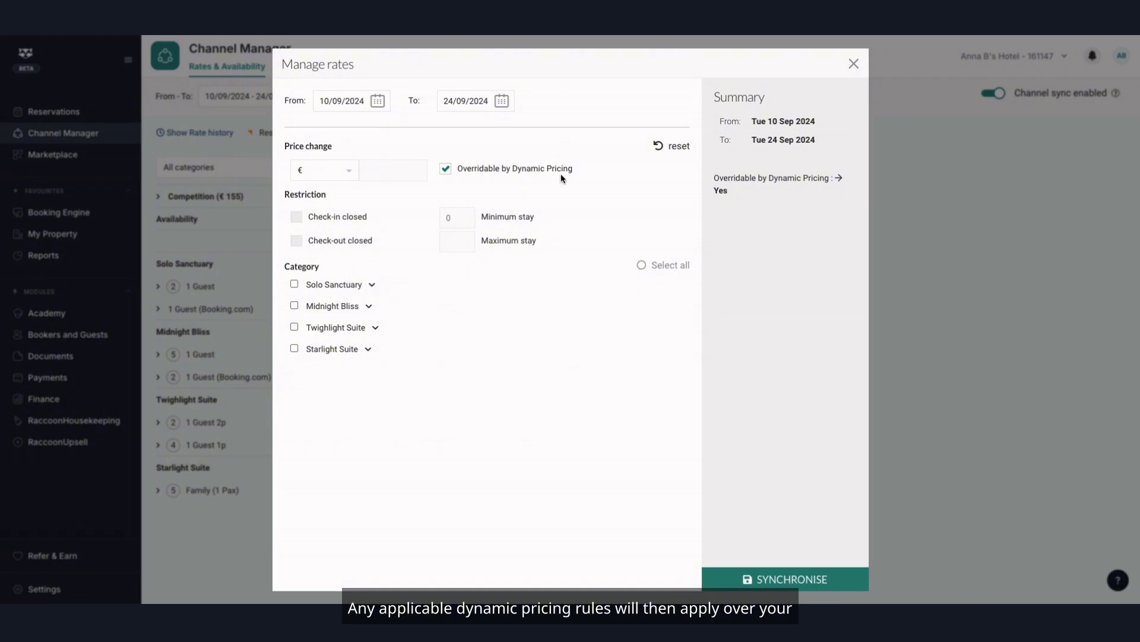
{"action": "left_click_drag", "start_coordinate": [573, 168], "coordinate": [457, 170]}
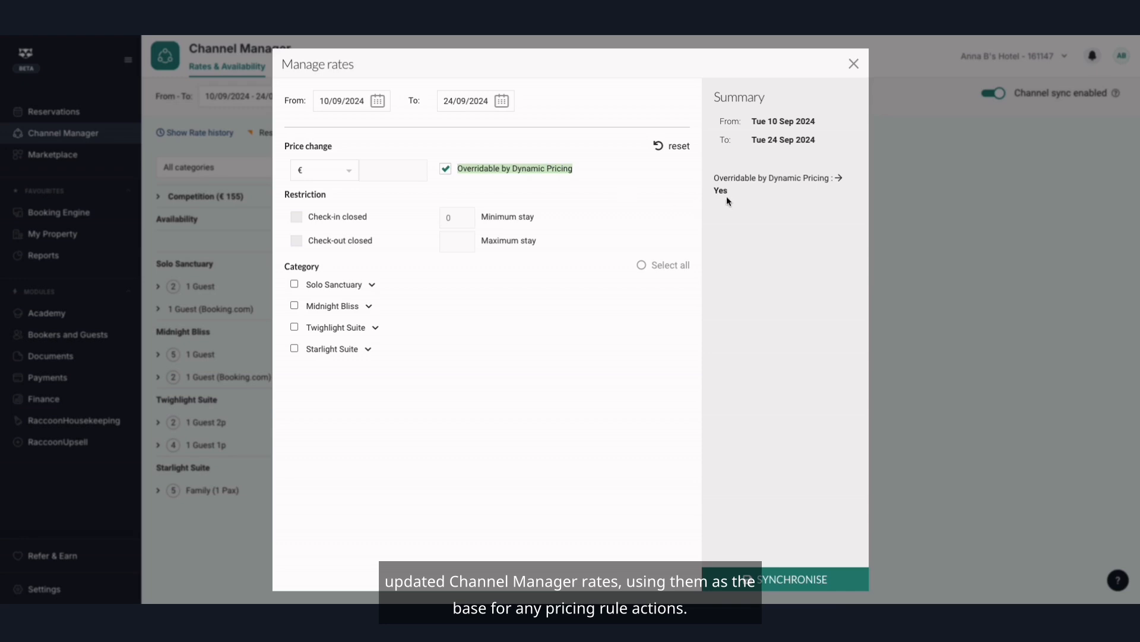
{"action": "left_click_drag", "start_coordinate": [730, 190], "coordinate": [711, 176]}
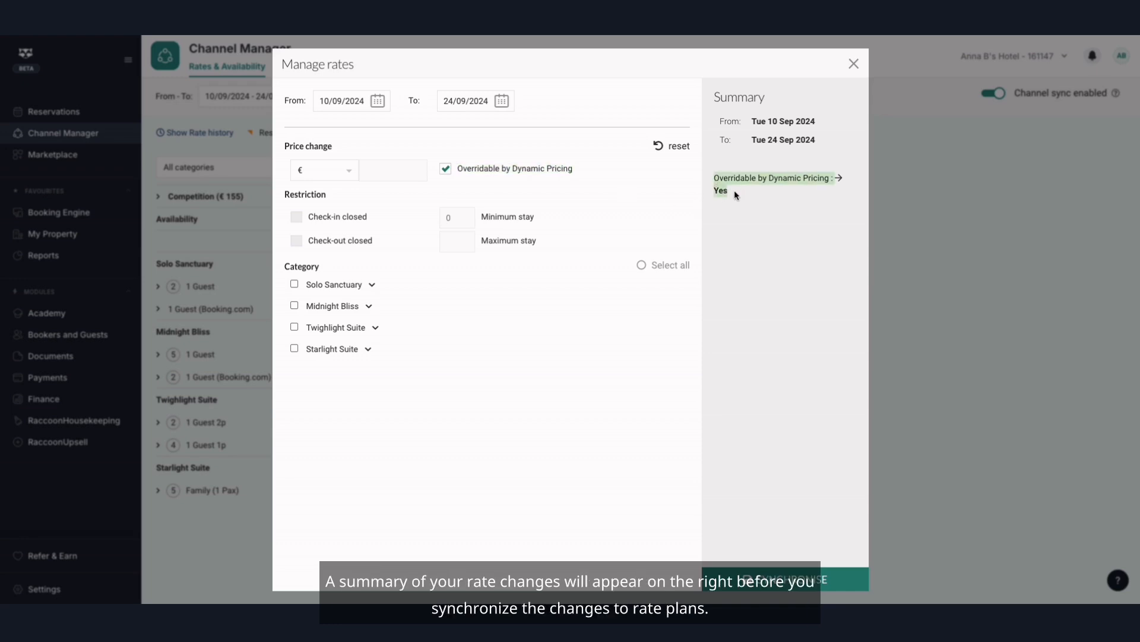
{"action": "left_click", "coordinate": [622, 184]}
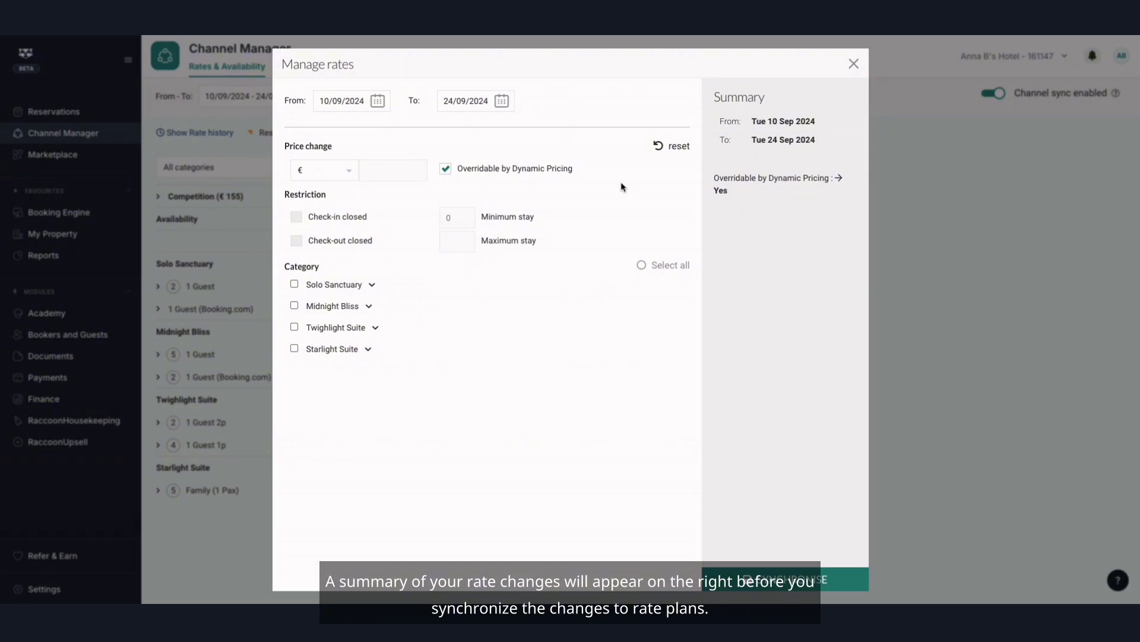